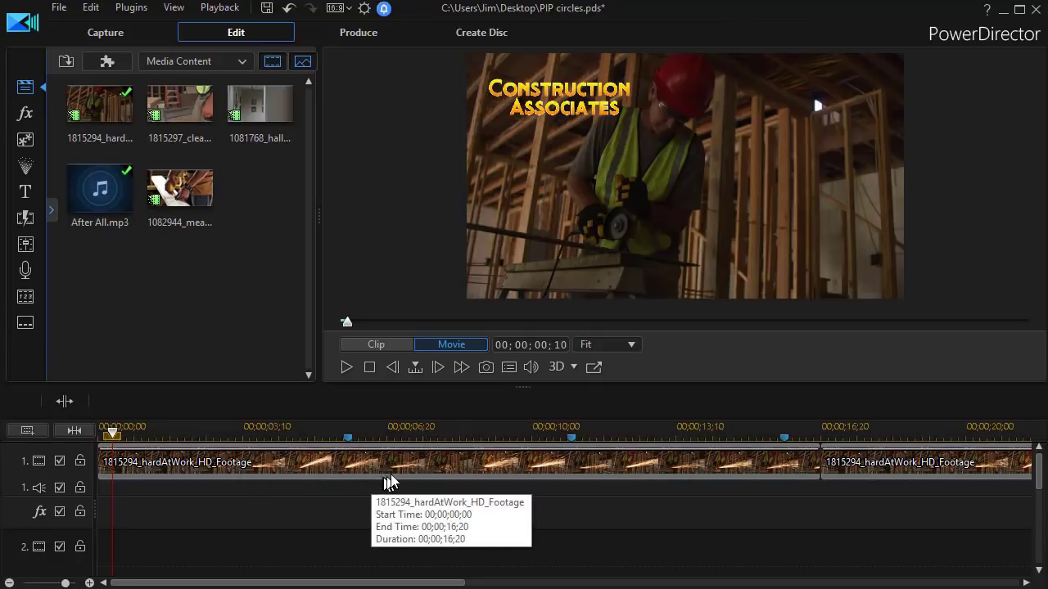
- Preview the whole project, then stop and return to the start
{"action": "left_click", "coordinate": [346, 368]}
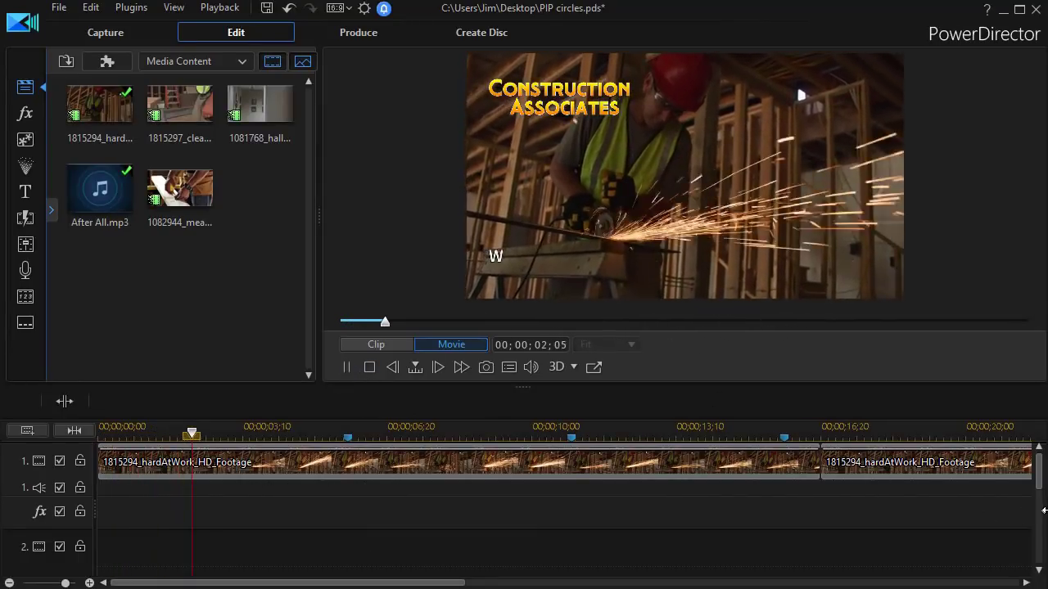
{"action": "left_click_drag", "start_coordinate": [1038, 477], "coordinate": [1037, 532]}
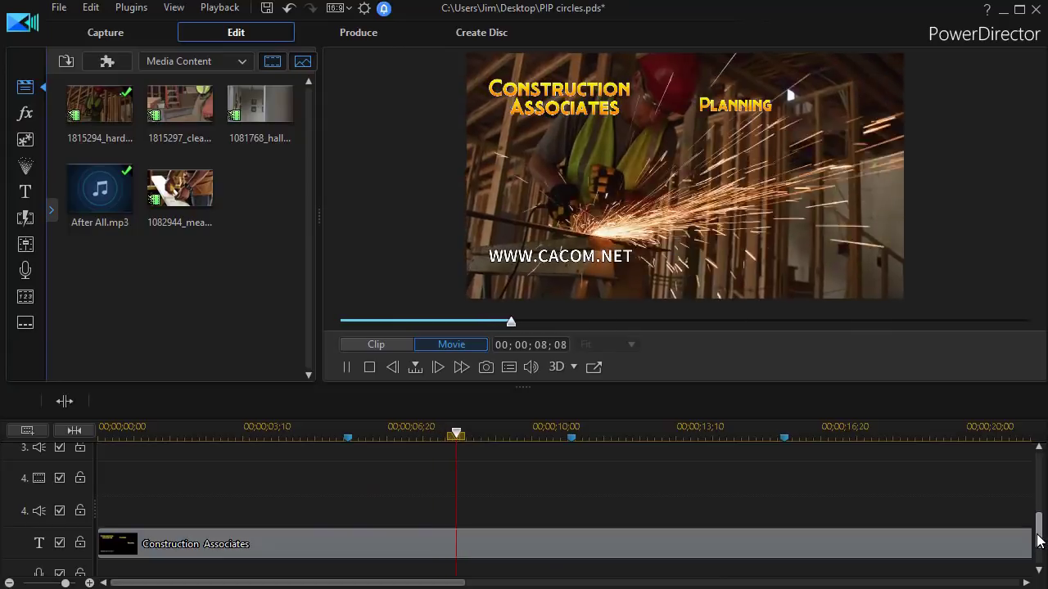
{"action": "left_click_drag", "start_coordinate": [1041, 538], "coordinate": [1041, 561]}
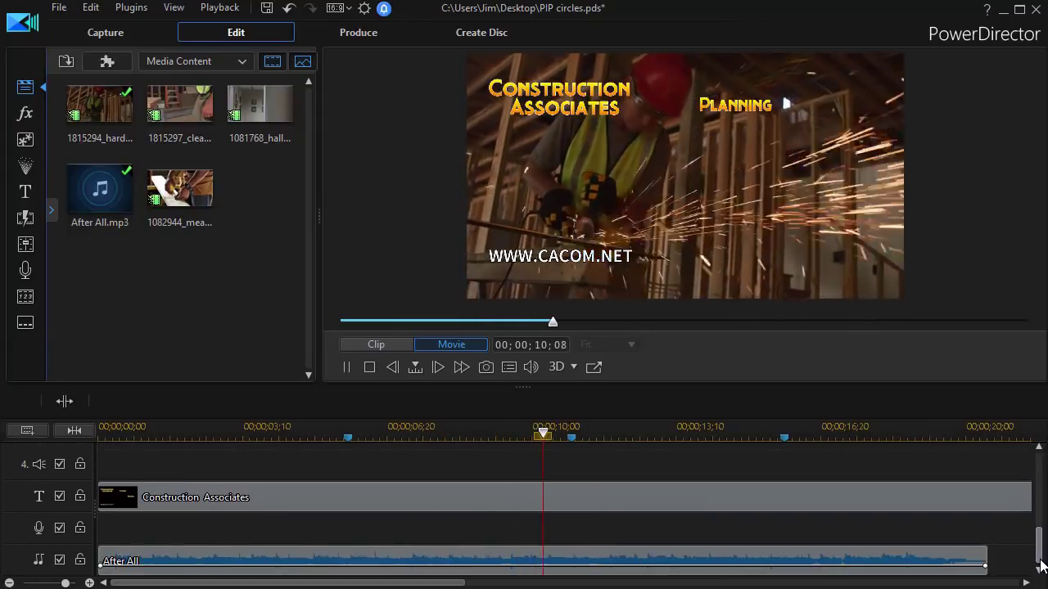
{"action": "left_click_drag", "start_coordinate": [1041, 563], "coordinate": [1043, 460]}
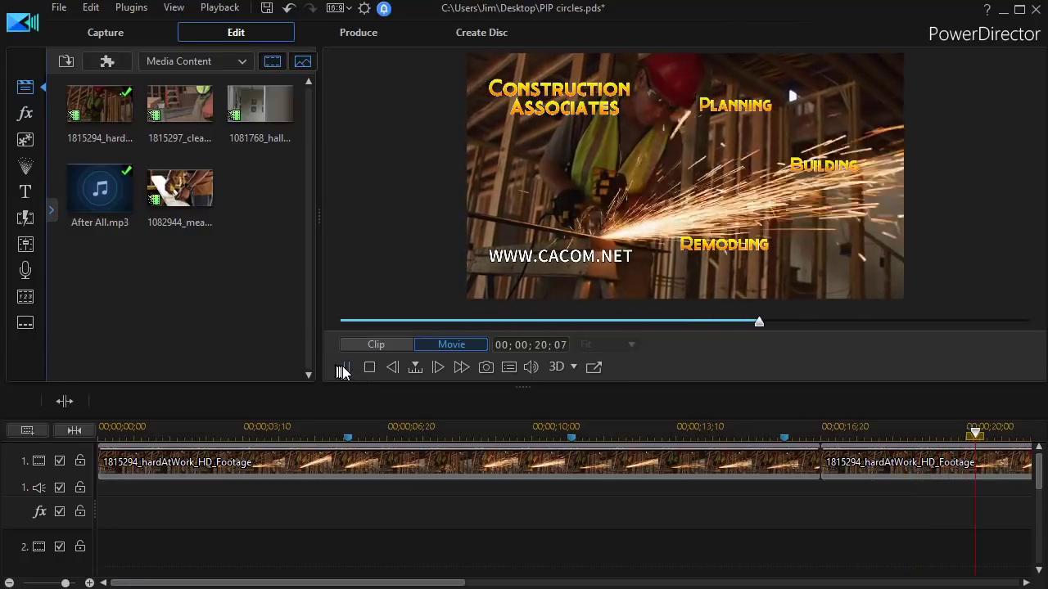
{"action": "left_click", "coordinate": [344, 367]}
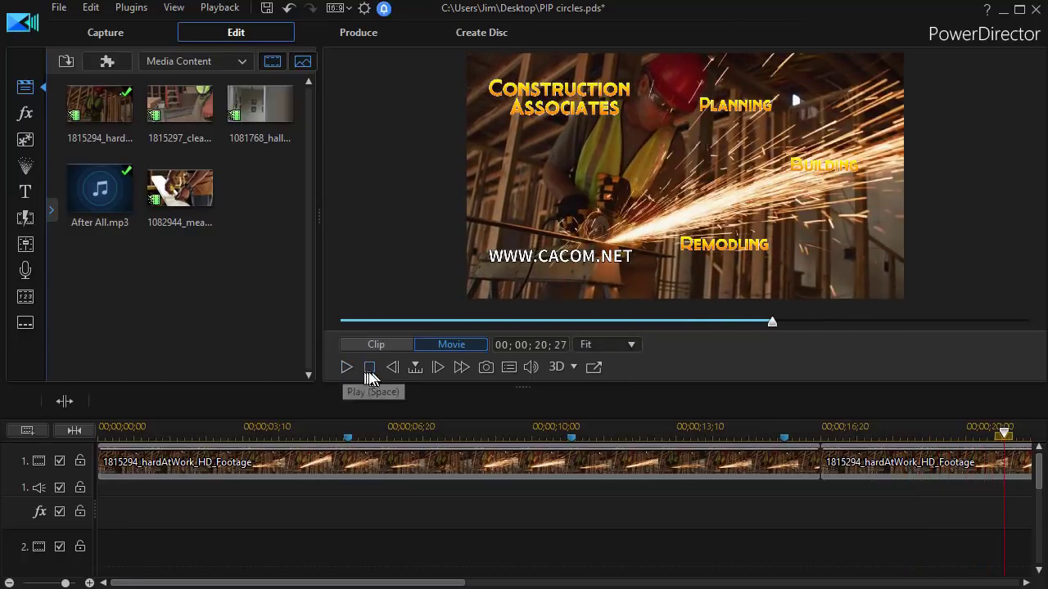
{"action": "left_click", "coordinate": [365, 372]}
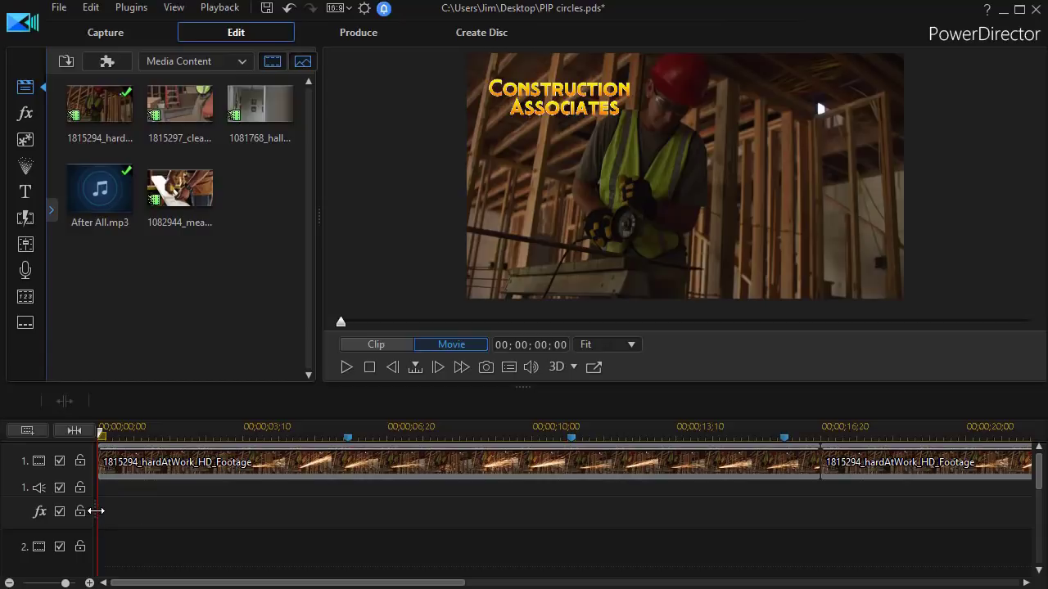
- Widen the track headers, thin the Effect Track, and place hallMeeting on Meeting at 00;00;05;23
{"action": "left_click_drag", "start_coordinate": [96, 510], "coordinate": [199, 507]}
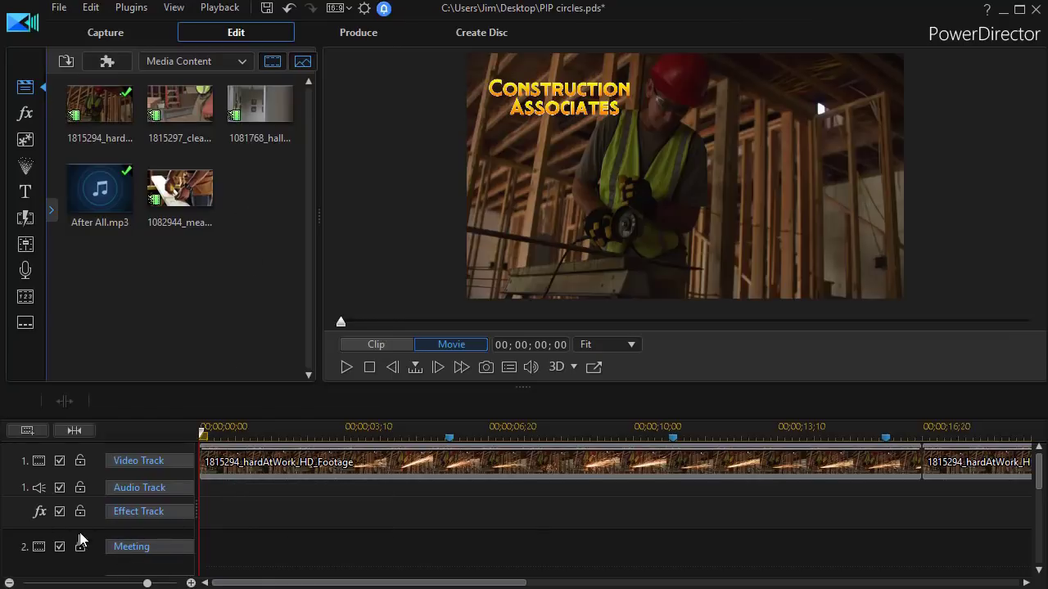
{"action": "left_click_drag", "start_coordinate": [89, 526], "coordinate": [90, 482]}
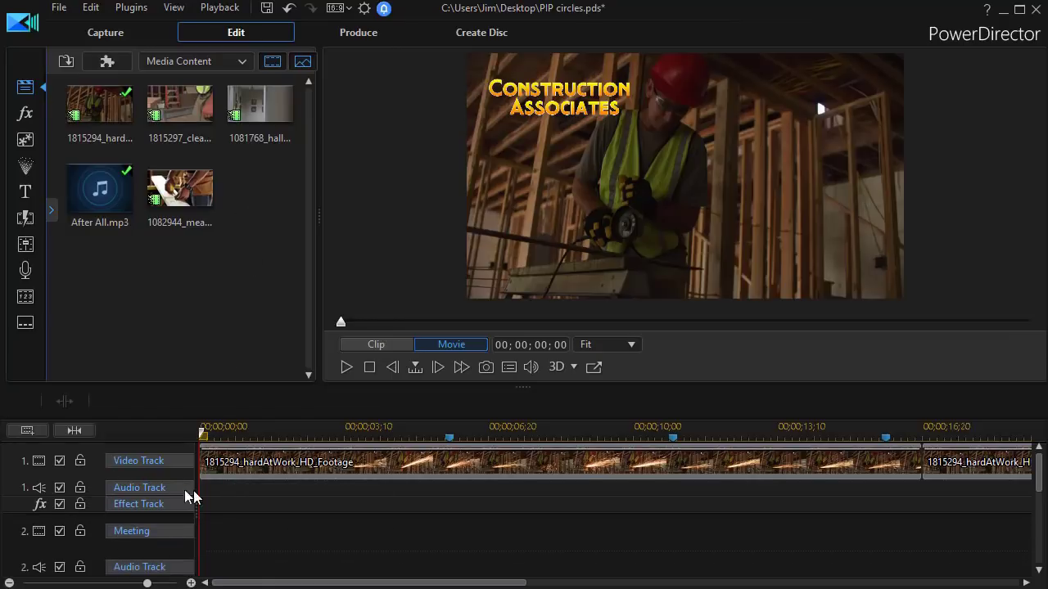
{"action": "left_click", "coordinate": [255, 100]}
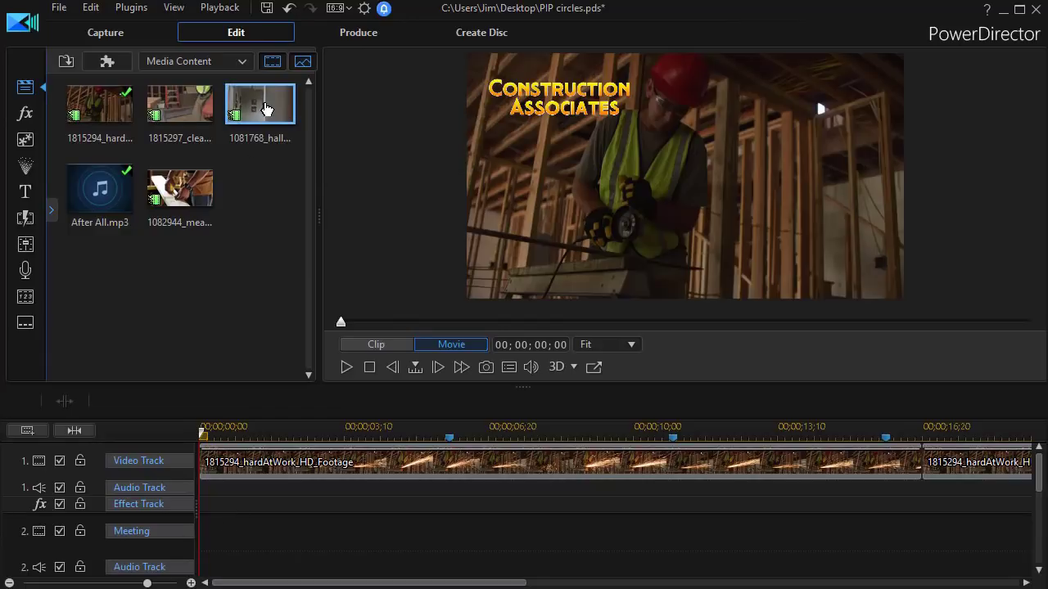
{"action": "left_click_drag", "start_coordinate": [264, 108], "coordinate": [308, 398]}
{"action": "left_click_drag", "start_coordinate": [322, 443], "coordinate": [448, 539]}
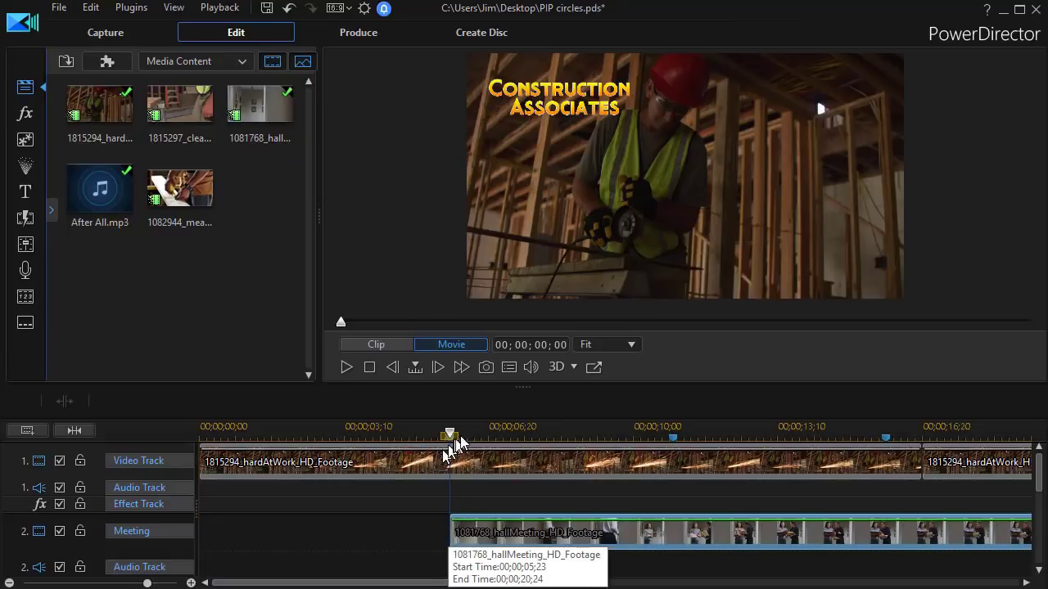
{"action": "left_click", "coordinate": [451, 437]}
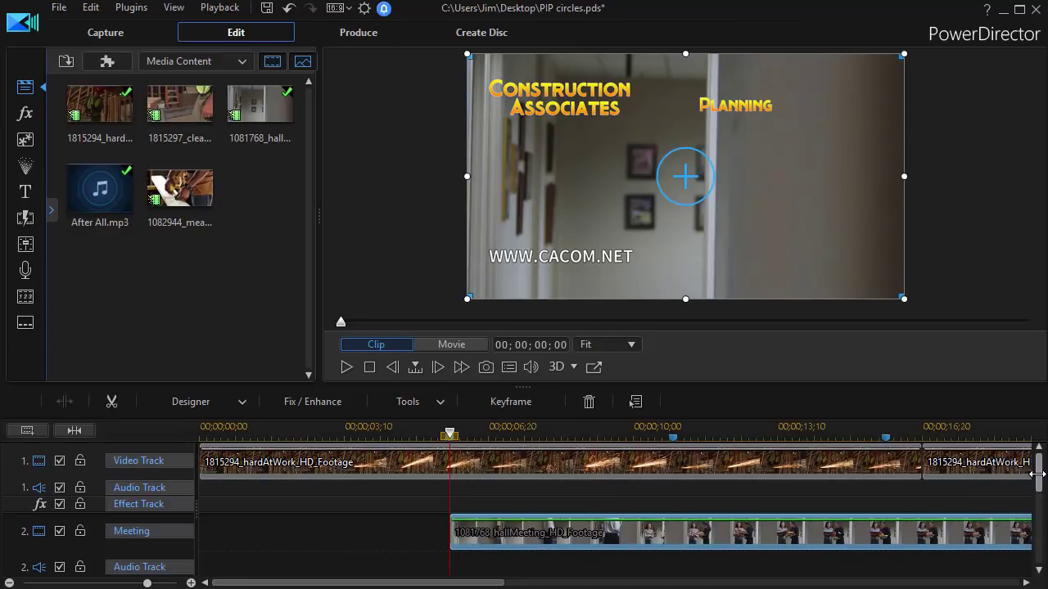
- Place cleanCut on the Sawing track and measureTwice on the Measure track at 00;00;15;25
{"action": "left_click_drag", "start_coordinate": [1037, 473], "coordinate": [1039, 510]}
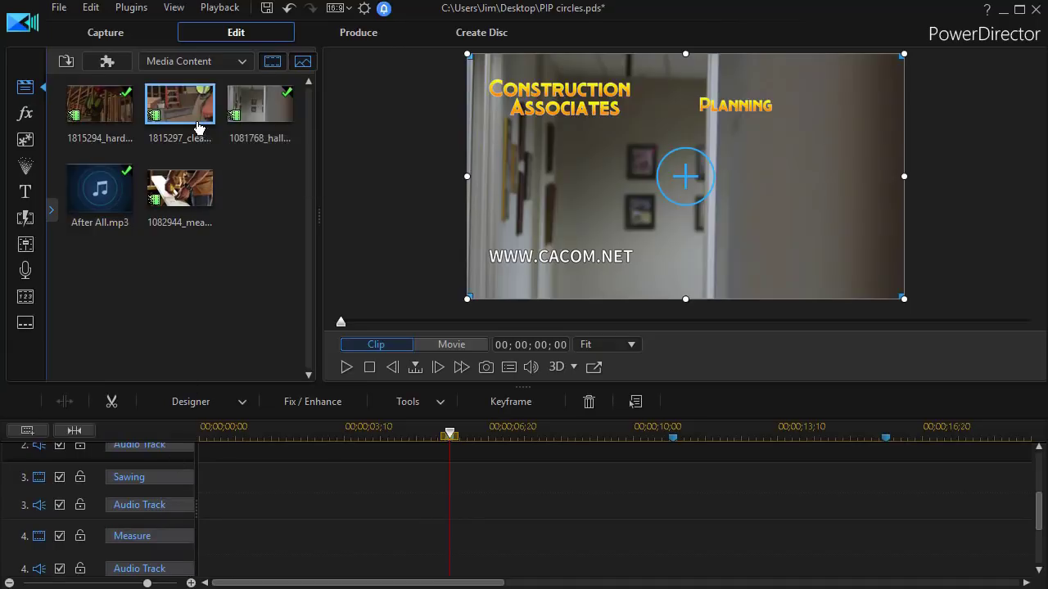
{"action": "left_click", "coordinate": [183, 194]}
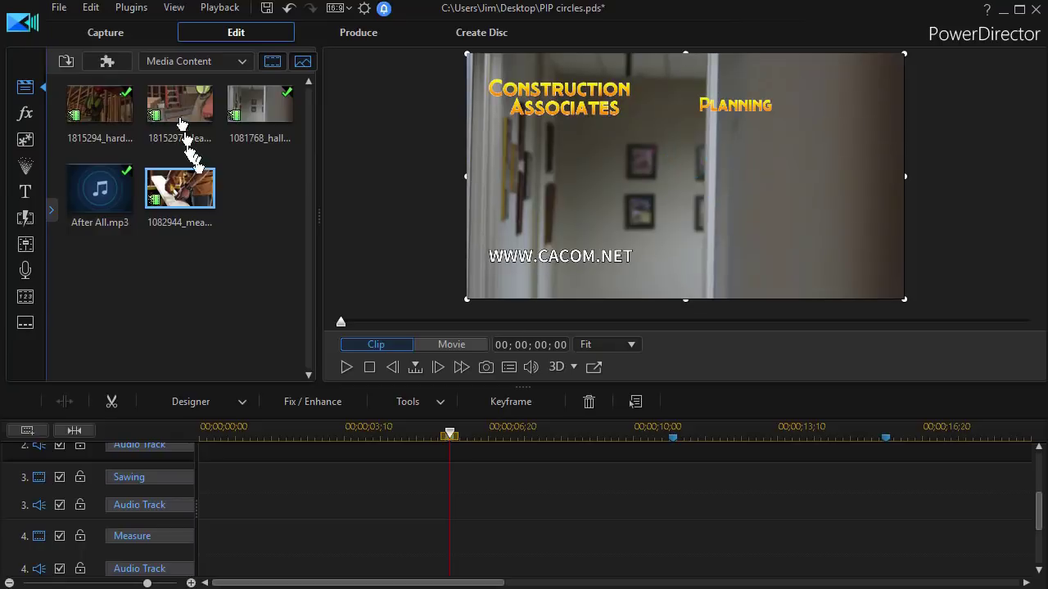
{"action": "left_click_drag", "start_coordinate": [222, 454], "coordinate": [674, 477]}
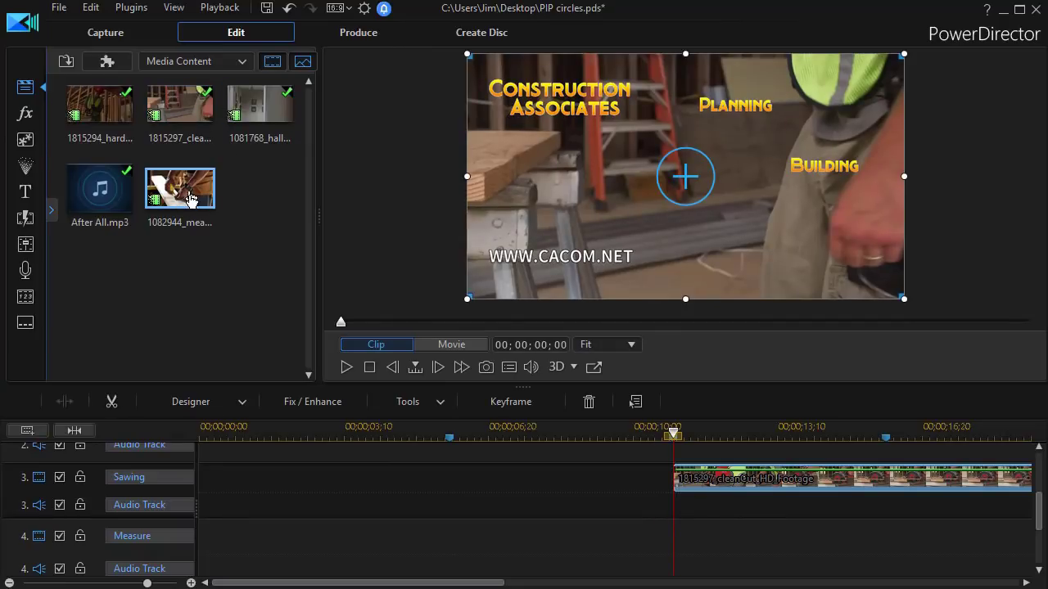
{"action": "left_click_drag", "start_coordinate": [190, 198], "coordinate": [884, 559]}
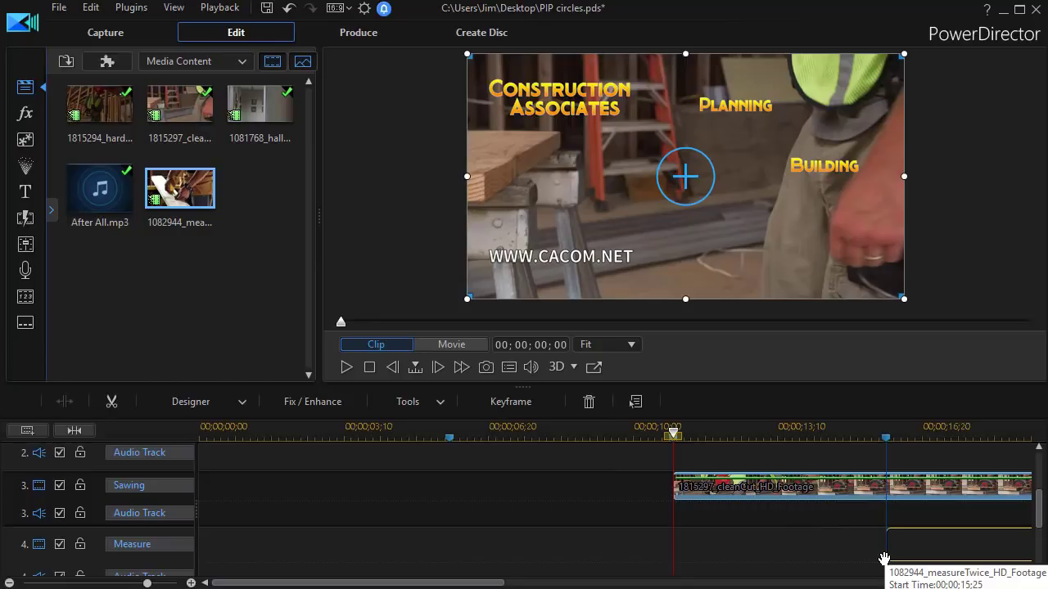
{"action": "left_click_drag", "start_coordinate": [884, 559], "coordinate": [885, 560]}
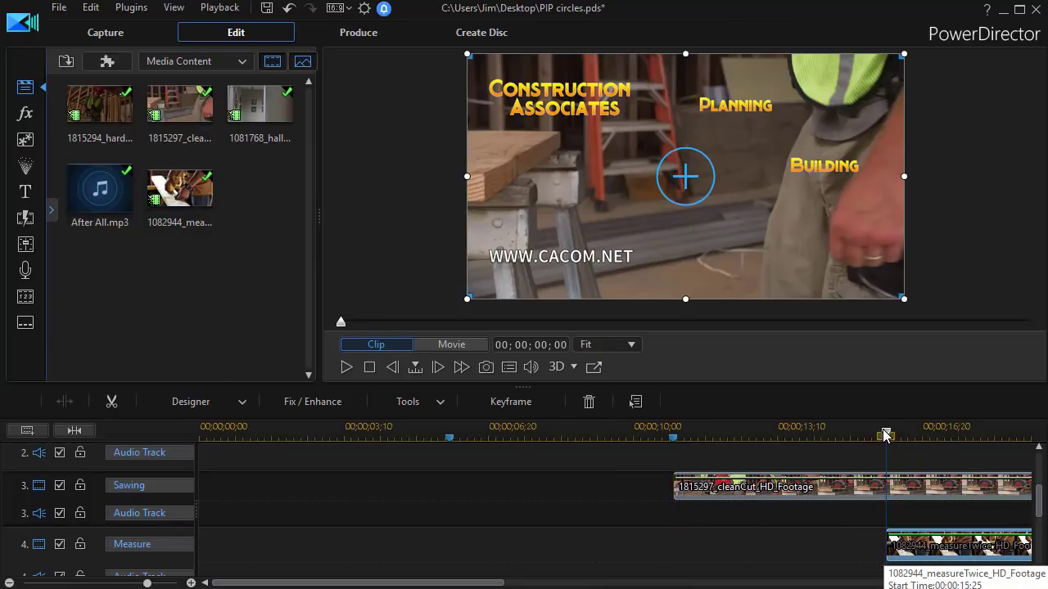
- Preview the measure footage, then open the hallMeeting clip in PiP Designer
{"action": "left_click_drag", "start_coordinate": [886, 435], "coordinate": [327, 480]}
{"action": "left_click", "coordinate": [920, 479]}
{"action": "scroll", "coordinate": [1039, 483], "scroll_direction": "up", "scroll_amount": 3}
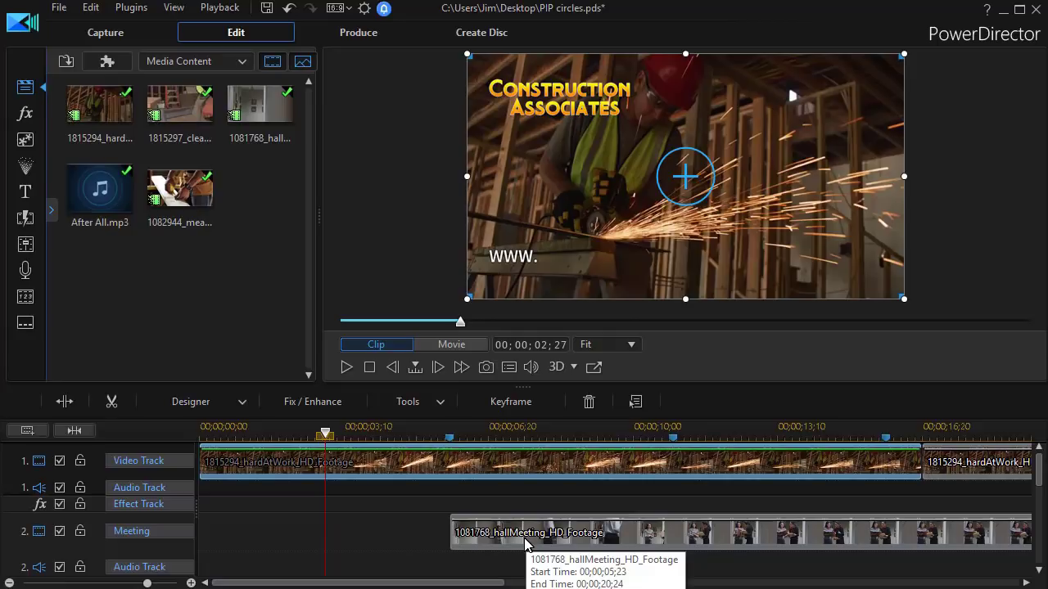
{"action": "left_click", "coordinate": [525, 546]}
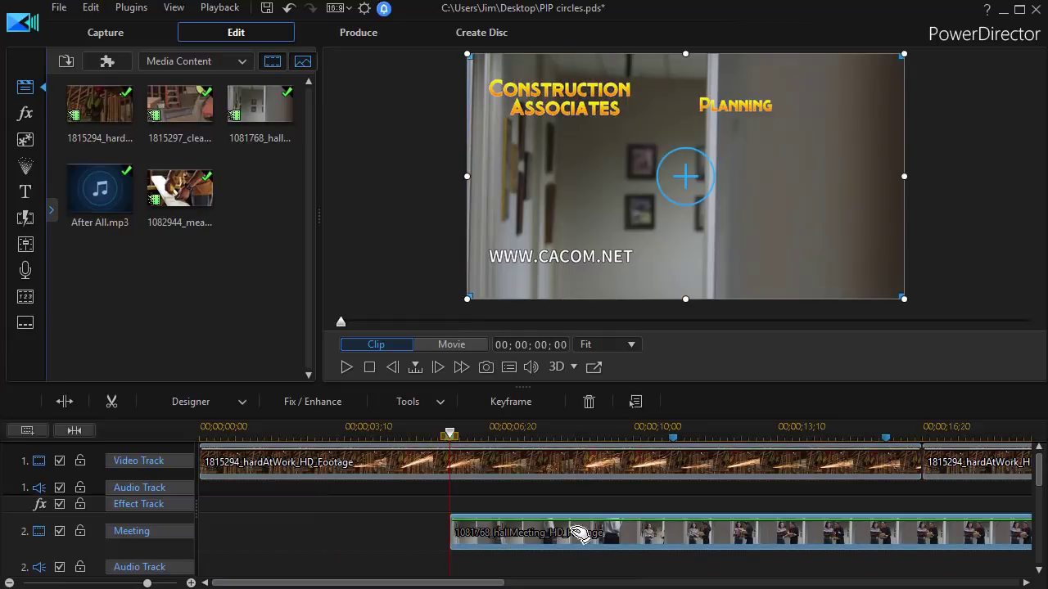
{"action": "scroll", "coordinate": [573, 536], "scroll_direction": "down", "scroll_amount": 1}
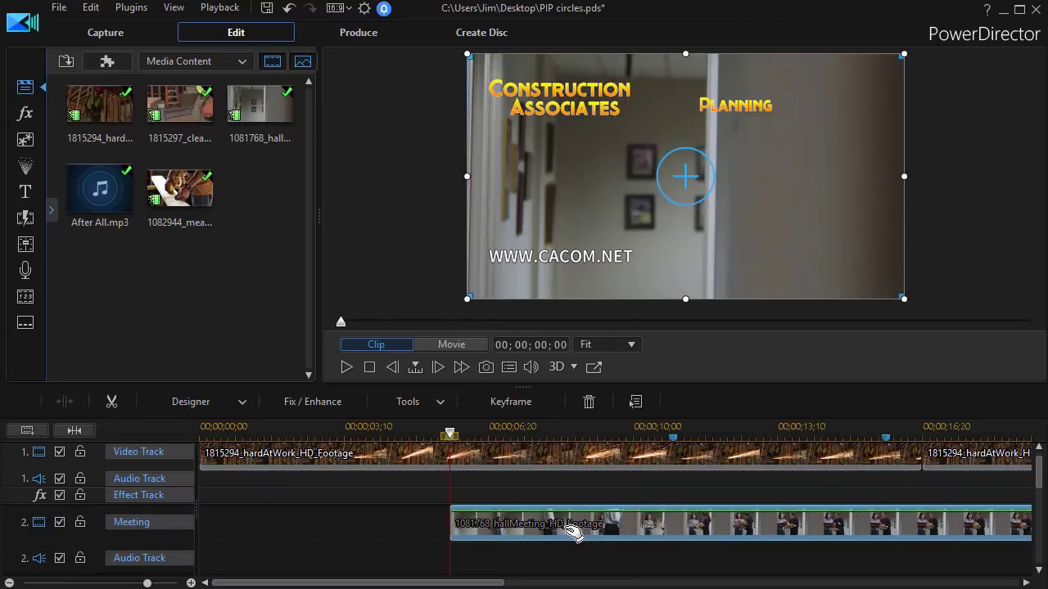
{"action": "double_click", "coordinate": [568, 536]}
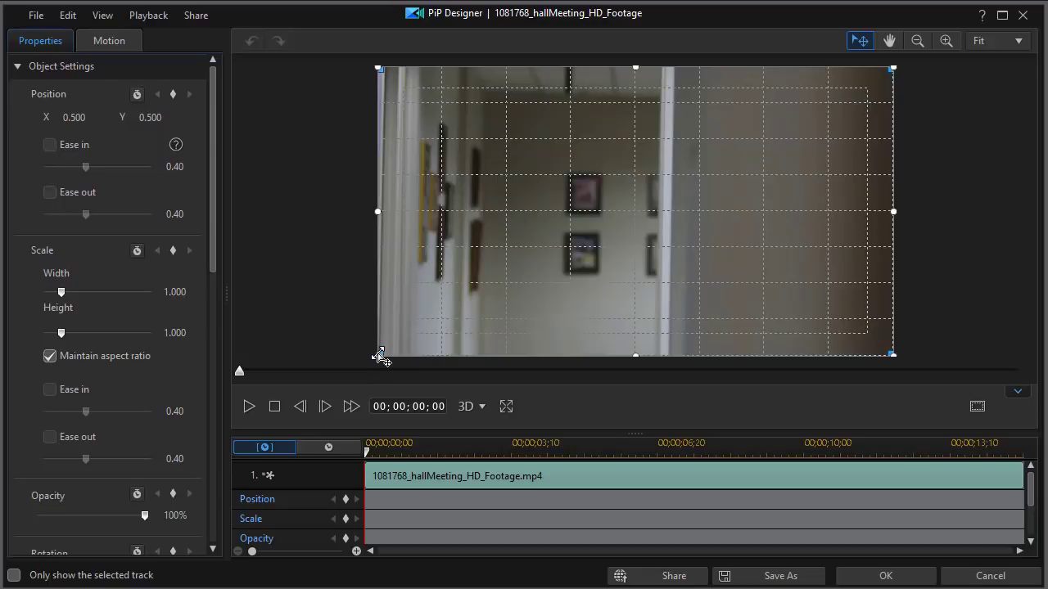
- Scale the hallMeeting clip to 0.294 and position it top-right at 0.803, 0.228
{"action": "left_click_drag", "start_coordinate": [380, 355], "coordinate": [718, 165]}
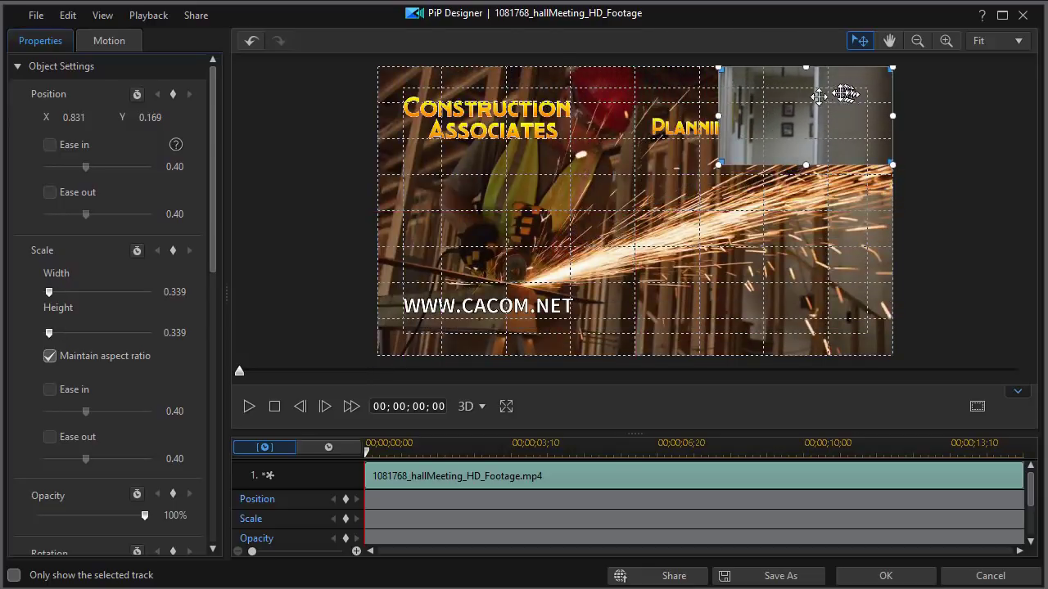
{"action": "left_click_drag", "start_coordinate": [796, 113], "coordinate": [771, 134]}
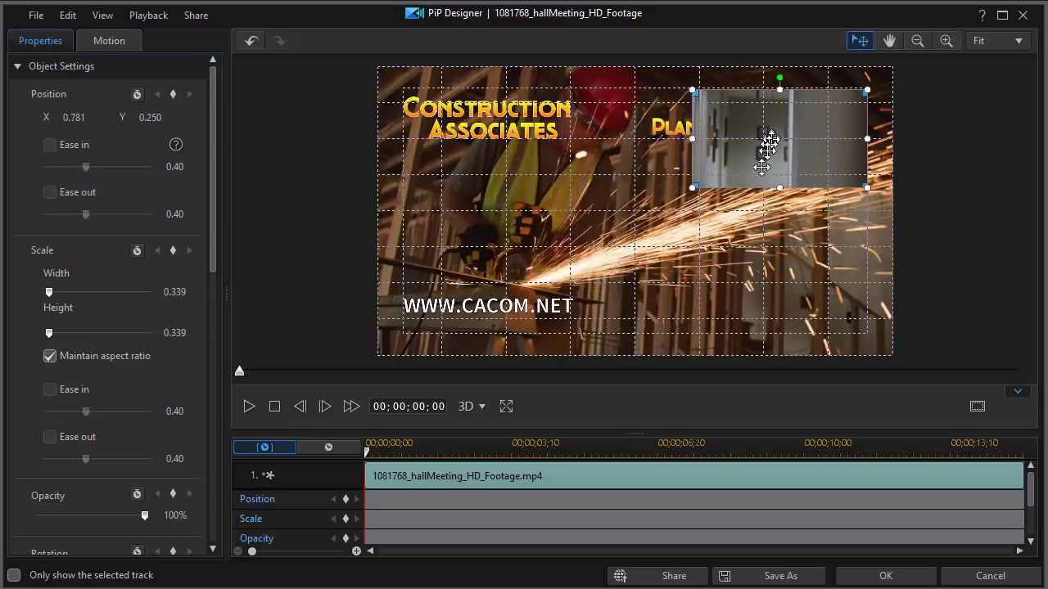
{"action": "left_click_drag", "start_coordinate": [694, 187], "coordinate": [712, 176]}
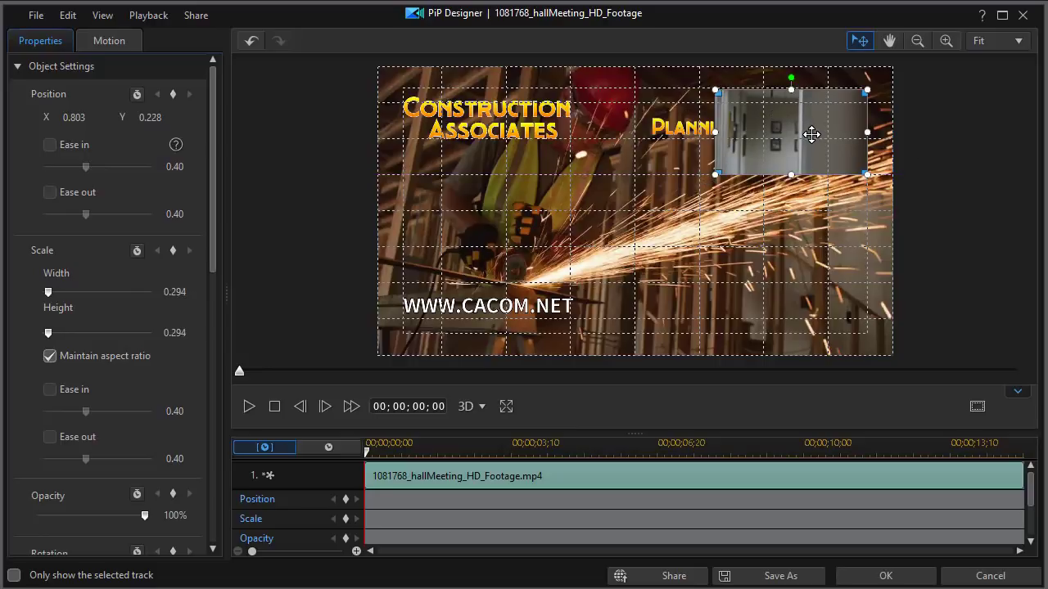
{"action": "left_click", "coordinate": [902, 583]}
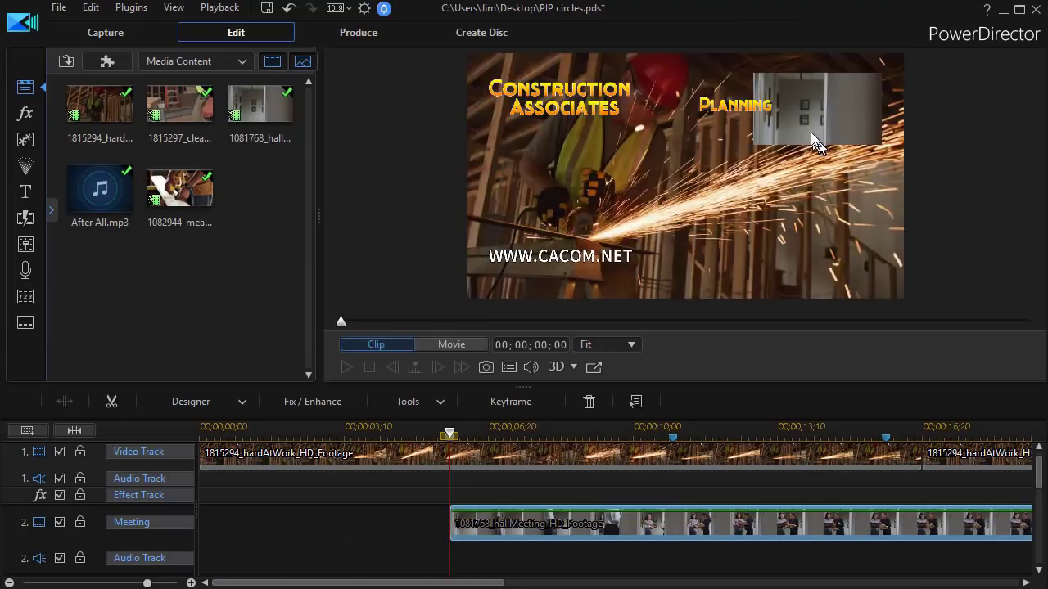
- Open the cleanCut clip on the Sawing track in PiP Designer
{"action": "left_click", "coordinate": [813, 117]}
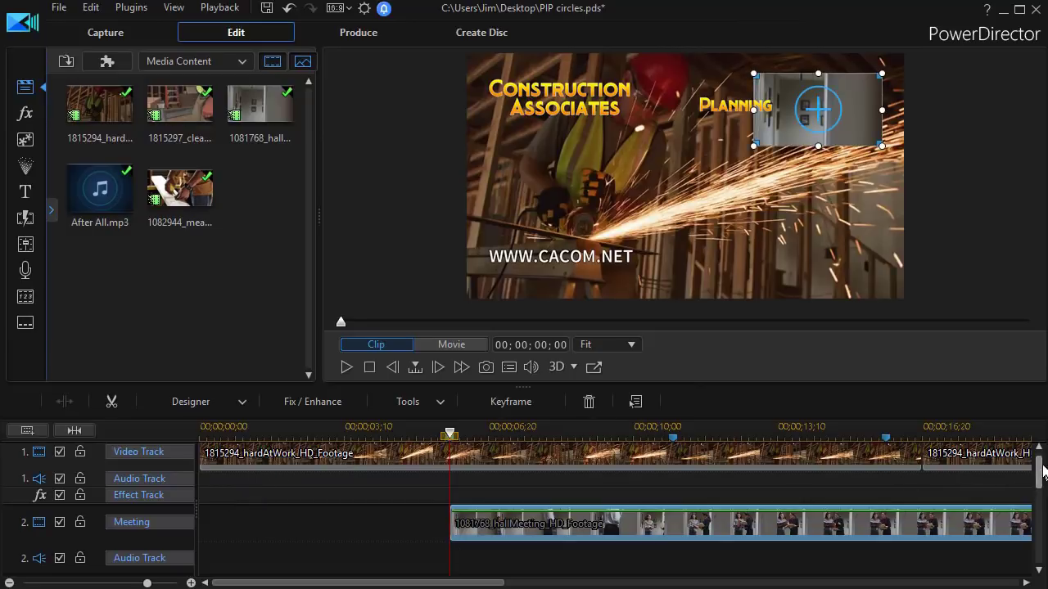
{"action": "scroll", "coordinate": [1038, 473], "scroll_direction": "down", "scroll_amount": 2}
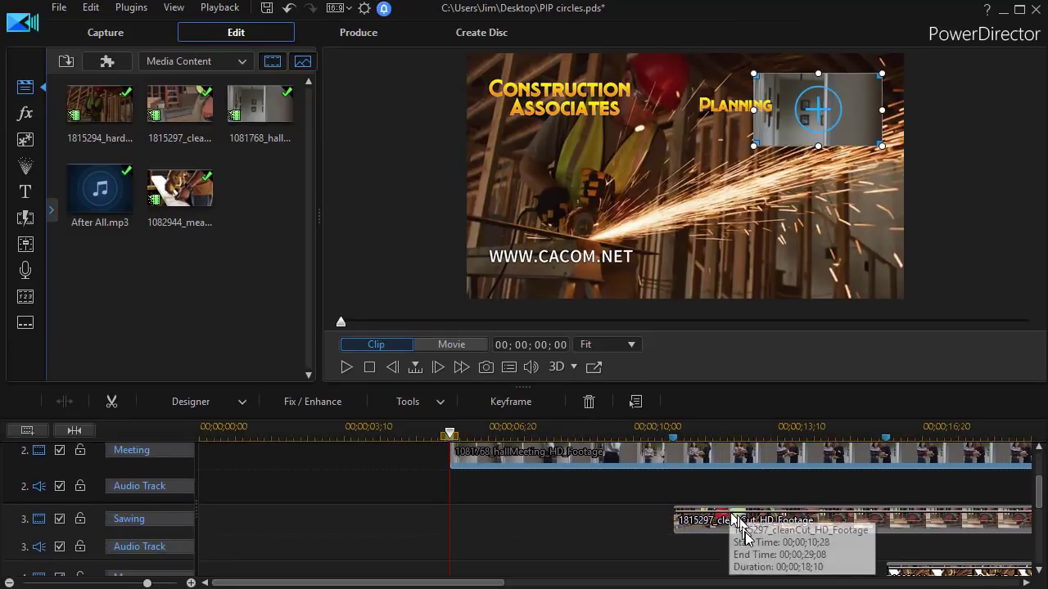
{"action": "left_click", "coordinate": [746, 526]}
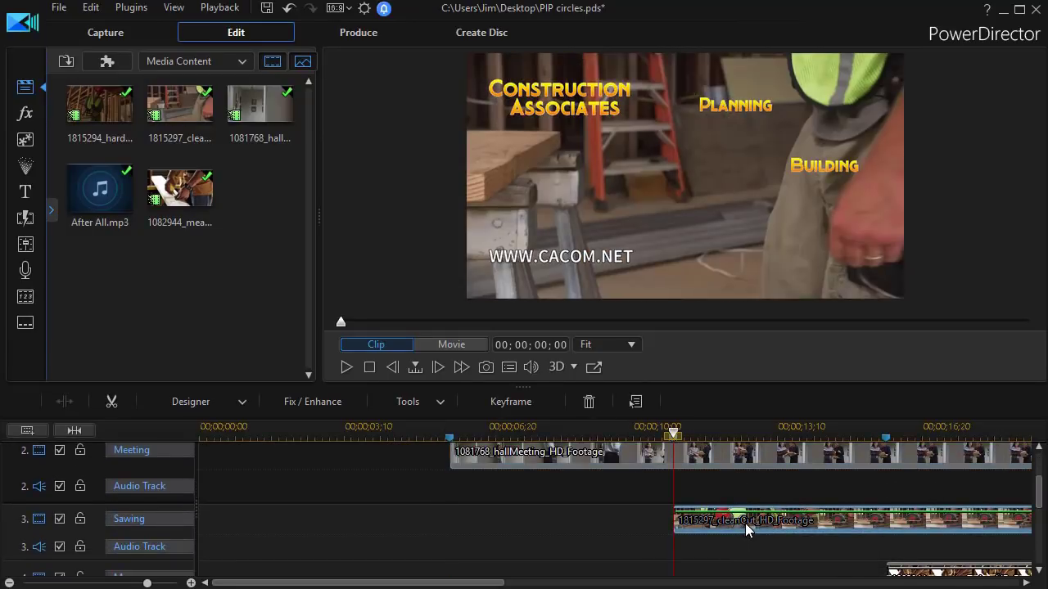
{"action": "double_click", "coordinate": [745, 523]}
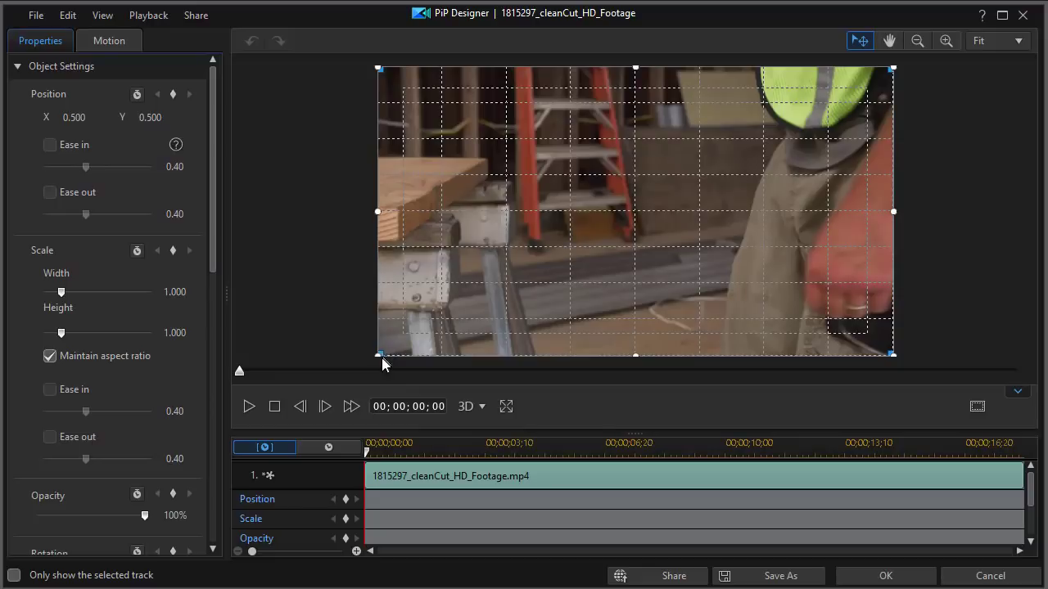
- Scale the sawing clip to 0.287 and place it at 0.575, 0.481 beside Building
{"action": "left_click_drag", "start_coordinate": [376, 354], "coordinate": [831, 174]}
{"action": "left_click_drag", "start_coordinate": [807, 112], "coordinate": [784, 140]}
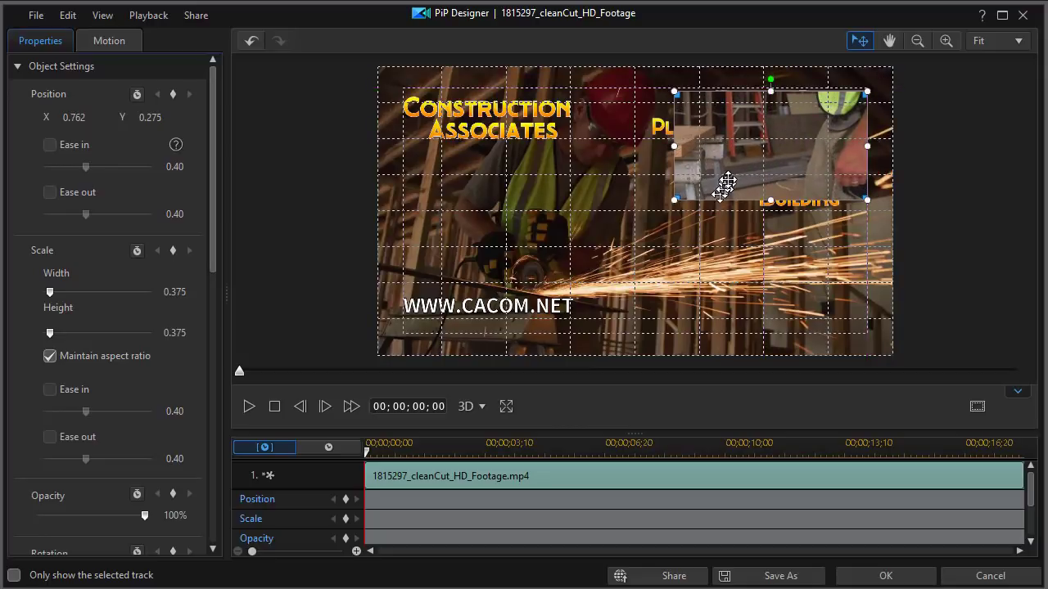
{"action": "left_click_drag", "start_coordinate": [676, 200], "coordinate": [719, 172]}
{"action": "left_click_drag", "start_coordinate": [795, 136], "coordinate": [675, 206]}
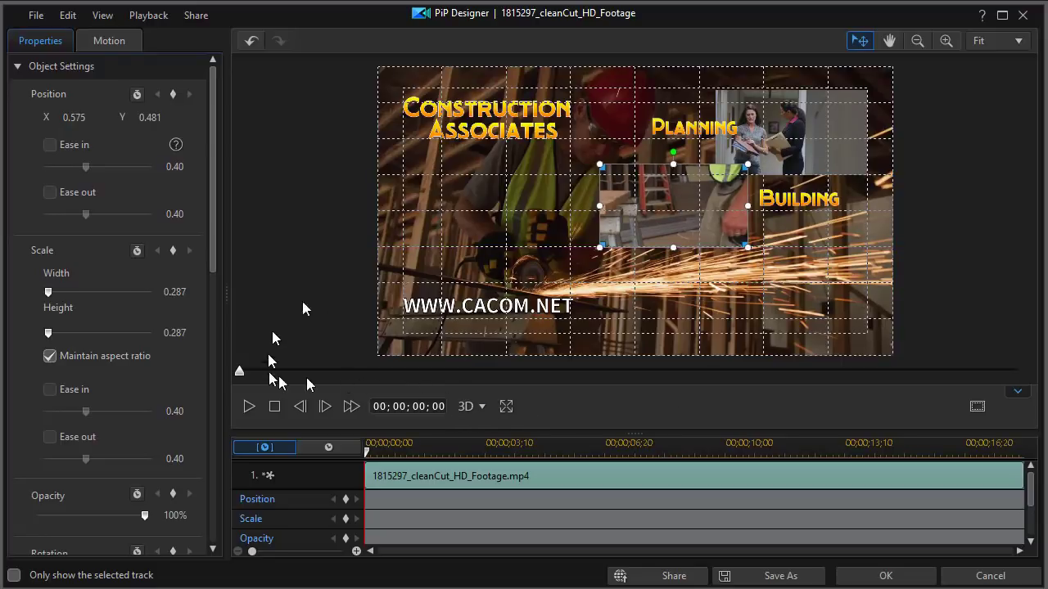
{"action": "left_click", "coordinate": [881, 579]}
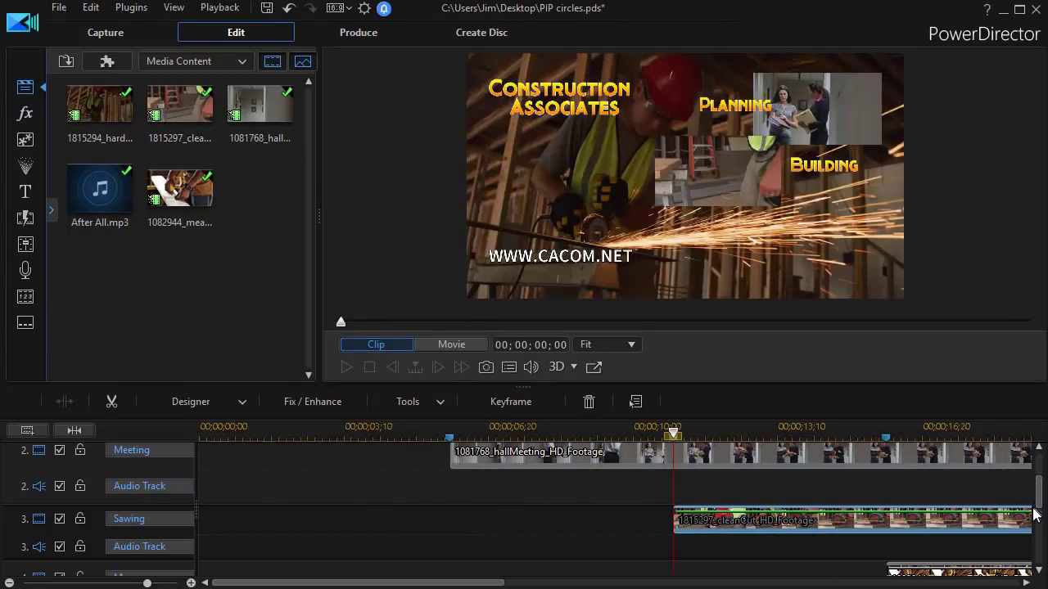
- Scale the measureTwice clip to 0.325 and place it bottom-right at 0.788, 0.814
{"action": "scroll", "coordinate": [1033, 514], "scroll_direction": "down", "scroll_amount": 2}
{"action": "left_click", "coordinate": [940, 498]}
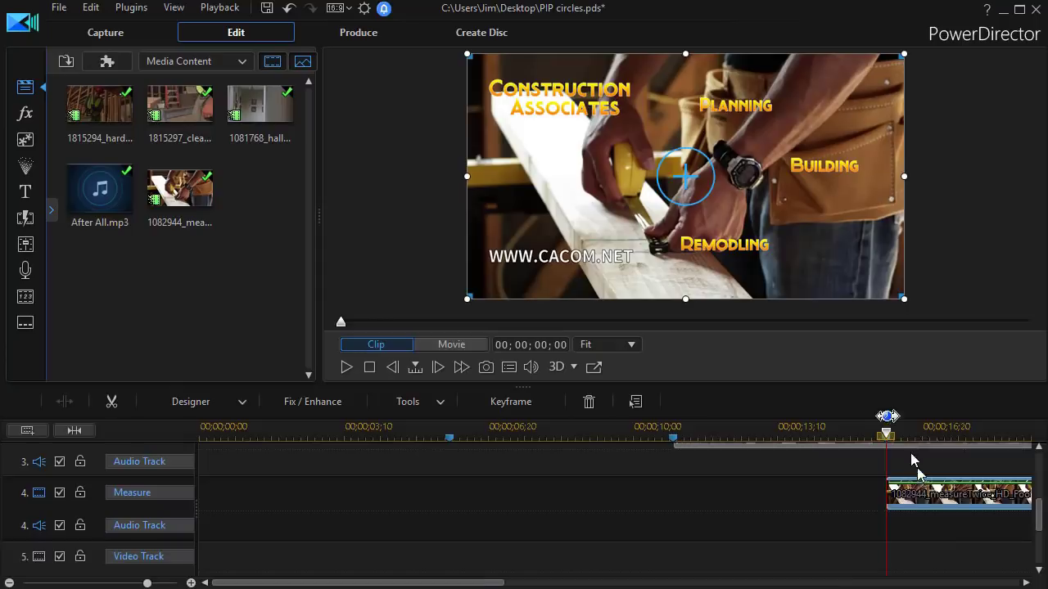
{"action": "double_click", "coordinate": [604, 277]}
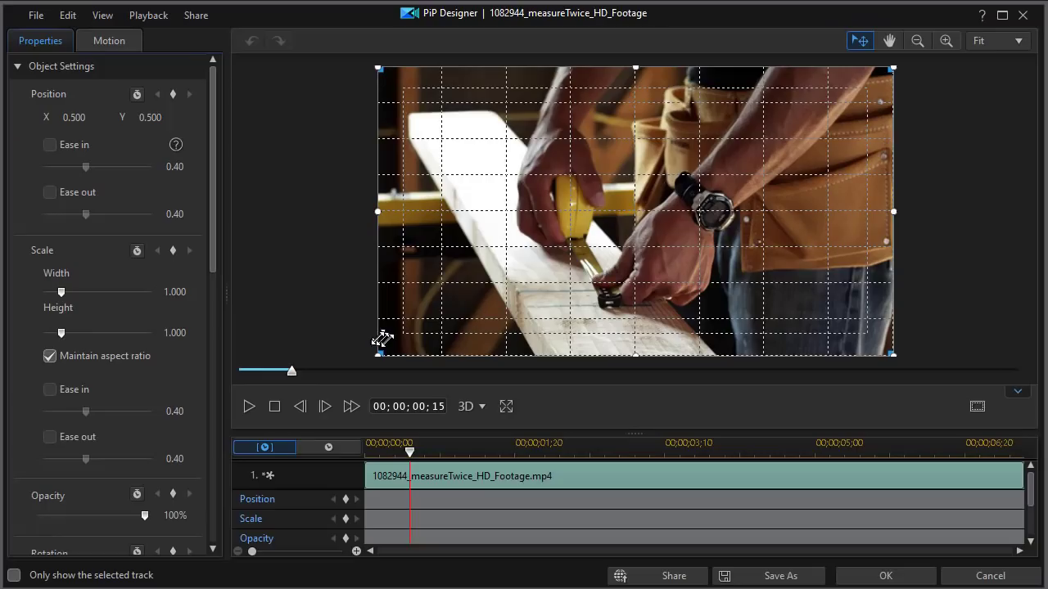
{"action": "left_click_drag", "start_coordinate": [380, 353], "coordinate": [637, 212]}
{"action": "left_click_drag", "start_coordinate": [765, 129], "coordinate": [739, 149]}
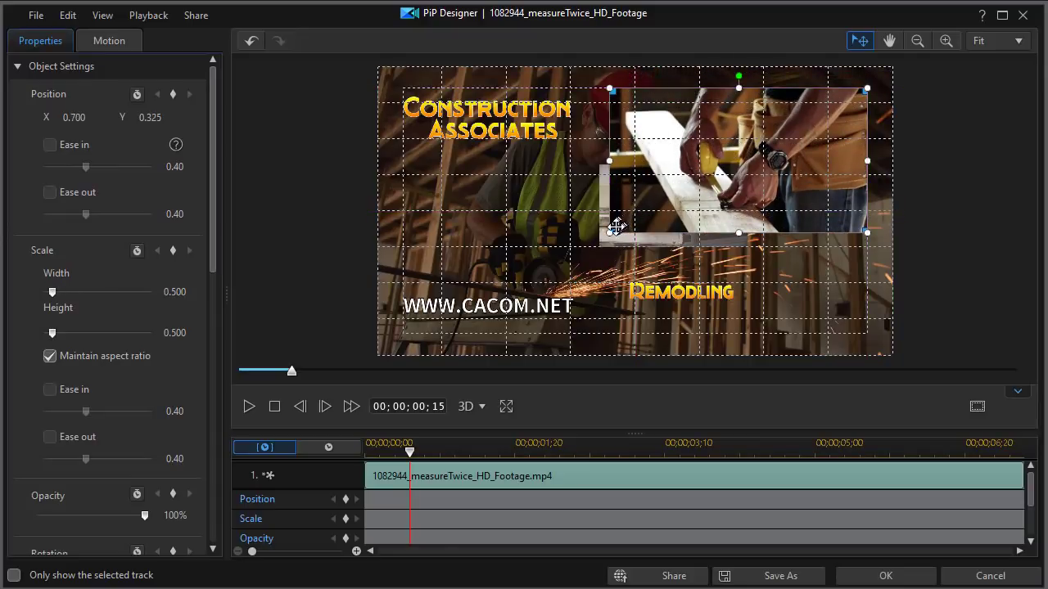
{"action": "left_click_drag", "start_coordinate": [608, 233], "coordinate": [709, 180]}
{"action": "left_click_drag", "start_coordinate": [804, 136], "coordinate": [807, 302]}
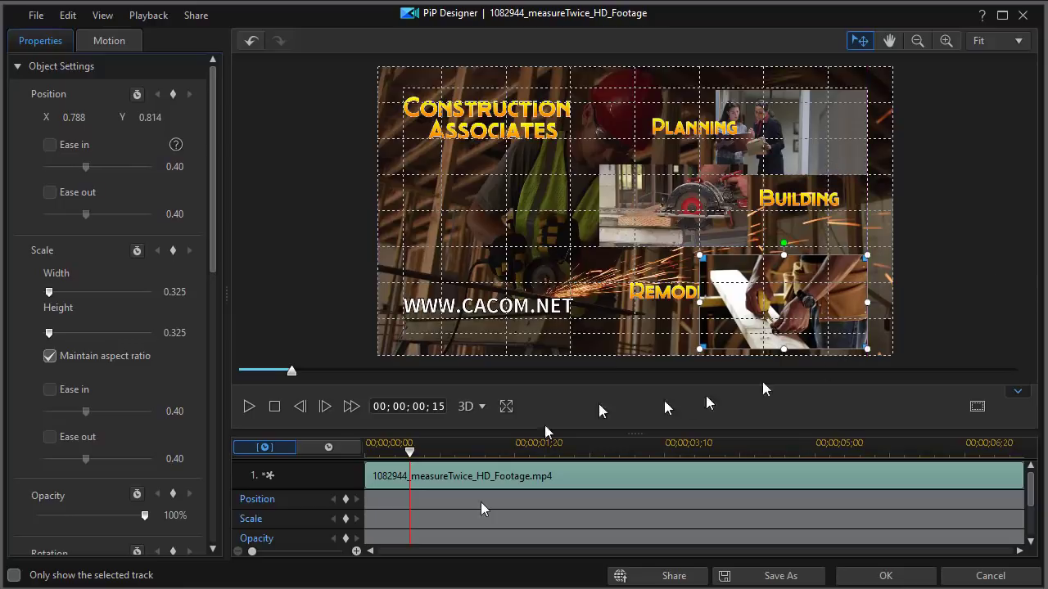
{"action": "left_click", "coordinate": [876, 576]}
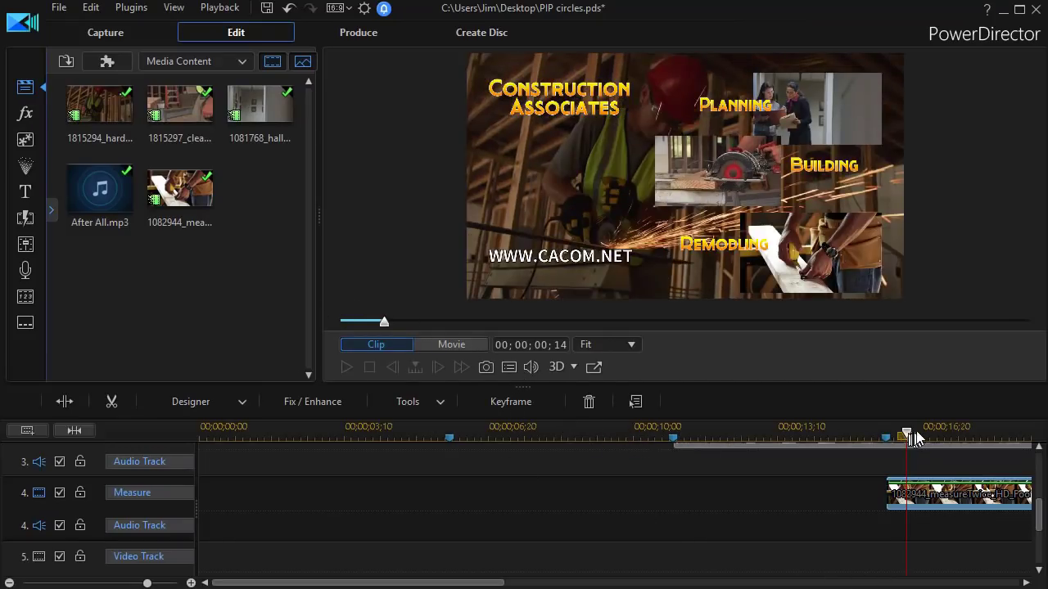
- Preview the three insets near the end of the movie, then select the Meeting clip
{"action": "left_click_drag", "start_coordinate": [910, 435], "coordinate": [1014, 454]}
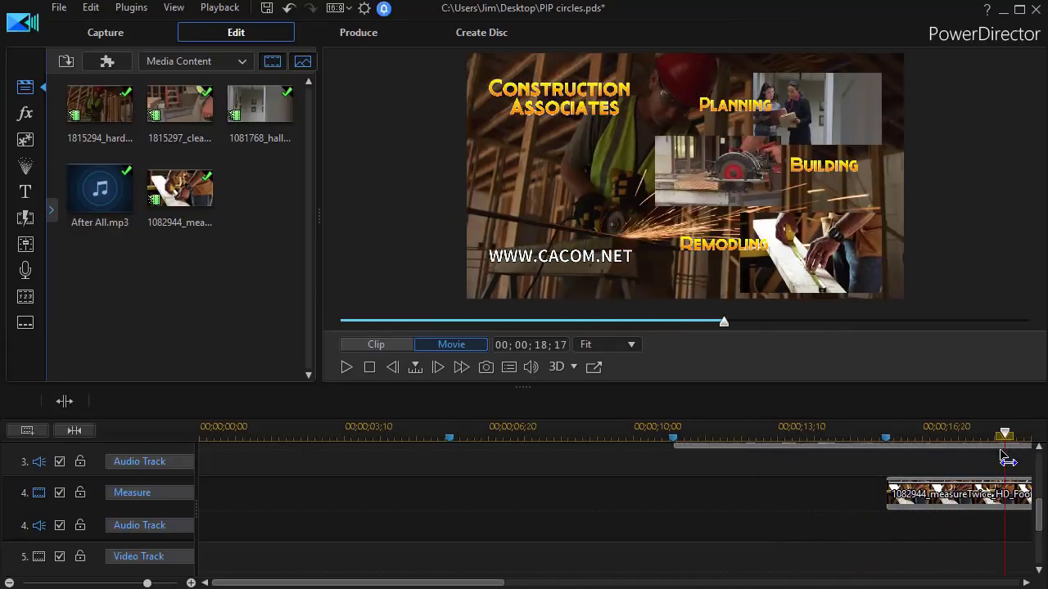
{"action": "left_click", "coordinate": [958, 494]}
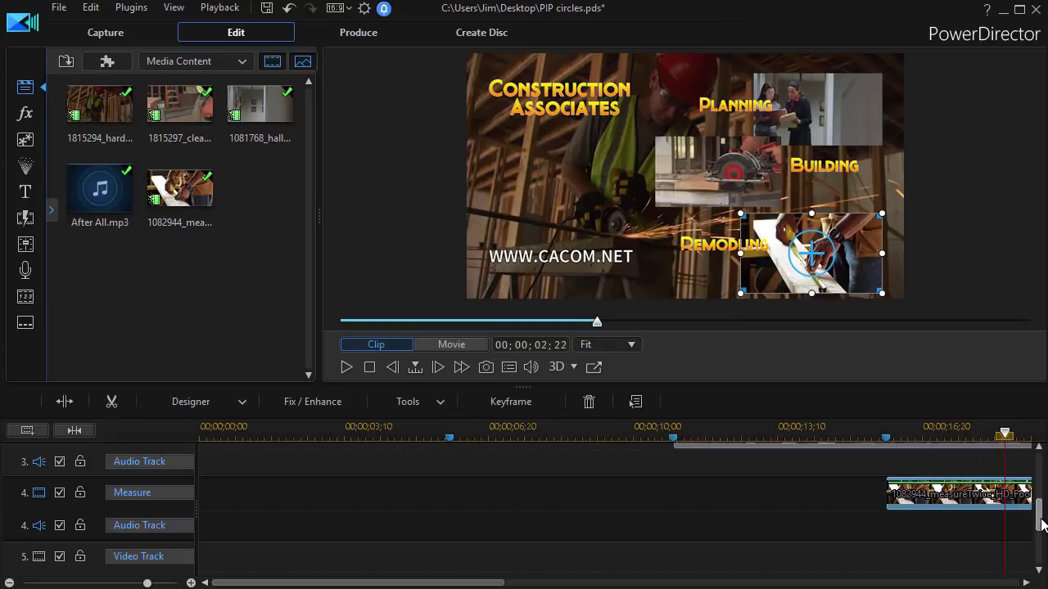
{"action": "left_click_drag", "start_coordinate": [1042, 523], "coordinate": [1038, 481]}
{"action": "left_click", "coordinate": [573, 483]}
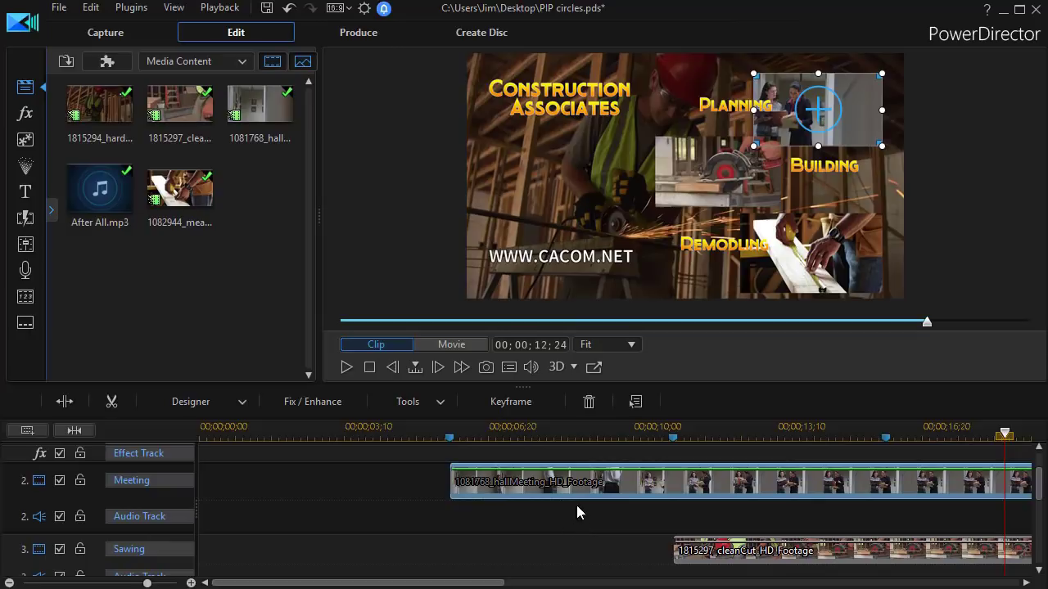
- Apply a circle mask to the meeting clip in Mask Designer
{"action": "left_click", "coordinate": [235, 409]}
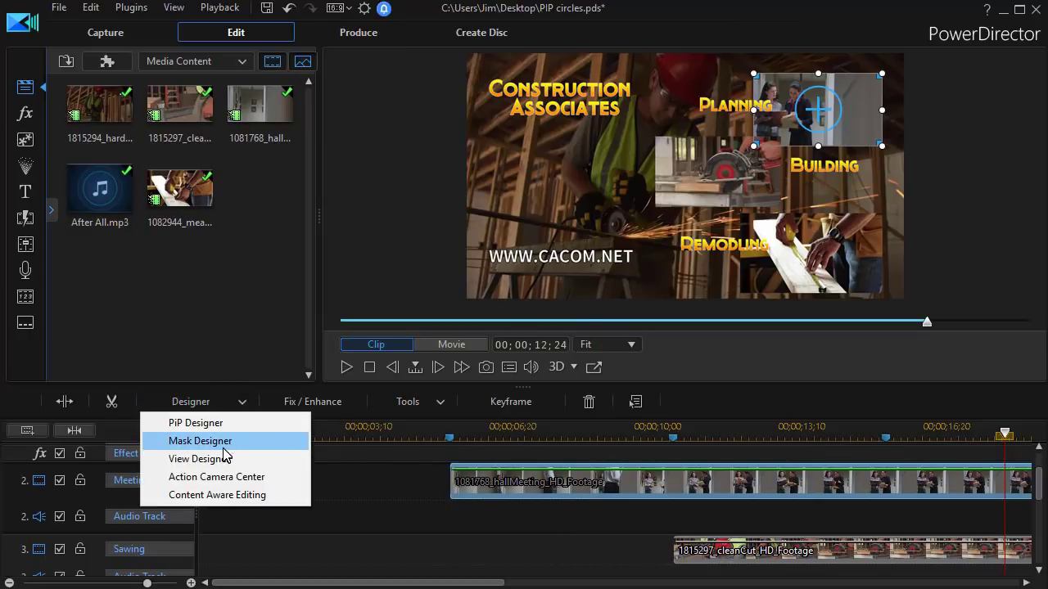
{"action": "left_click", "coordinate": [222, 444]}
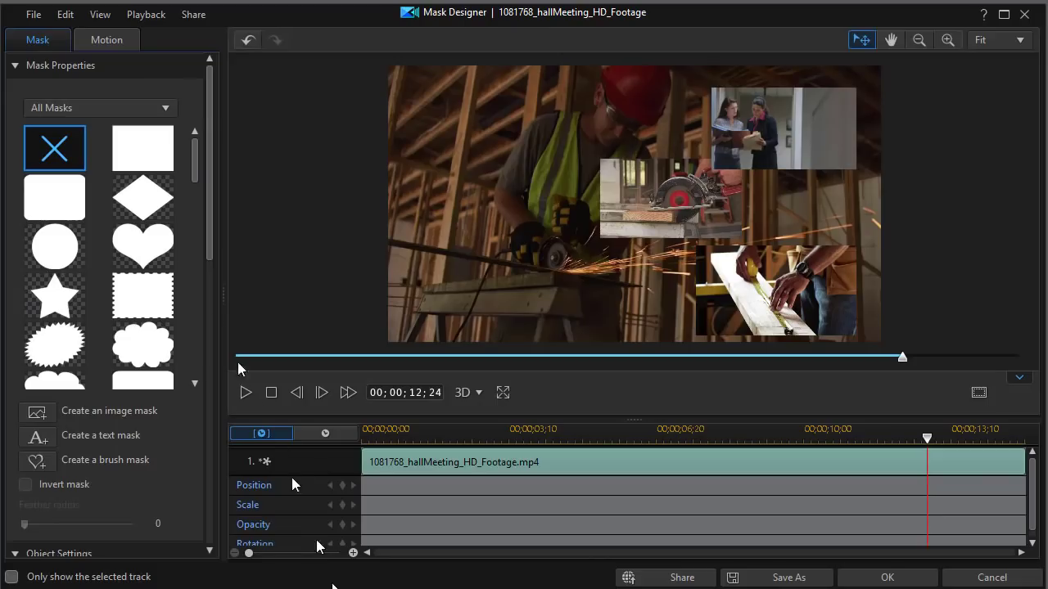
{"action": "left_click", "coordinate": [62, 250]}
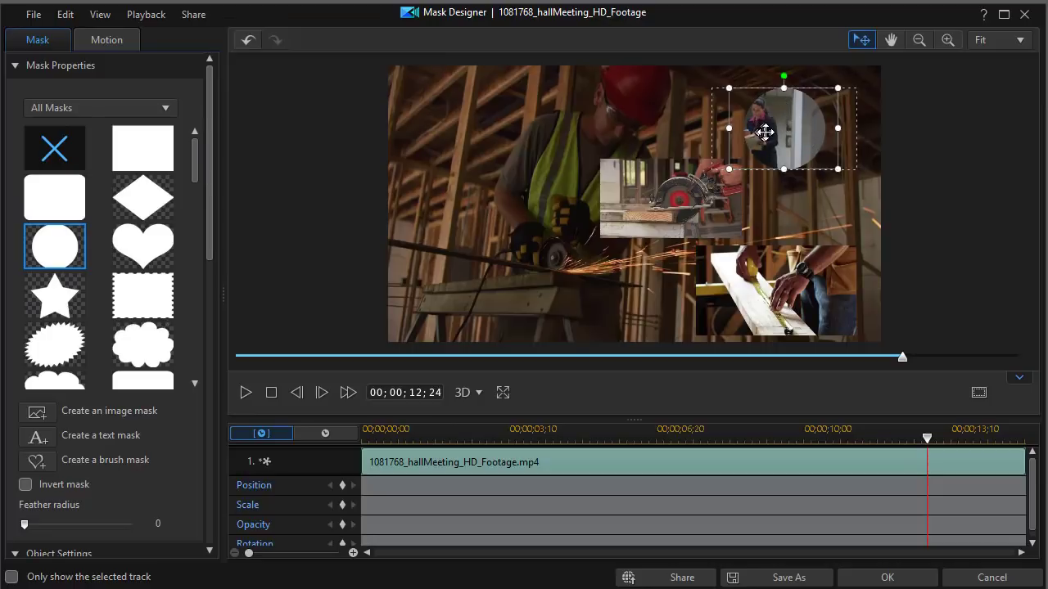
{"action": "left_click", "coordinate": [882, 578]}
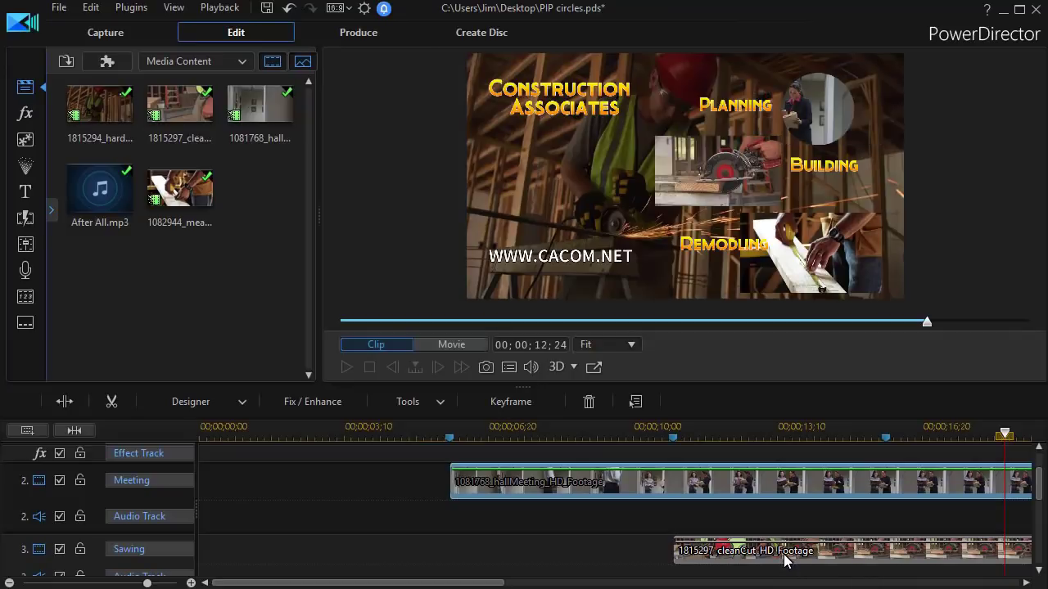
- Select the sawing clip and apply a circle mask in Mask Designer
{"action": "left_click", "coordinate": [784, 552]}
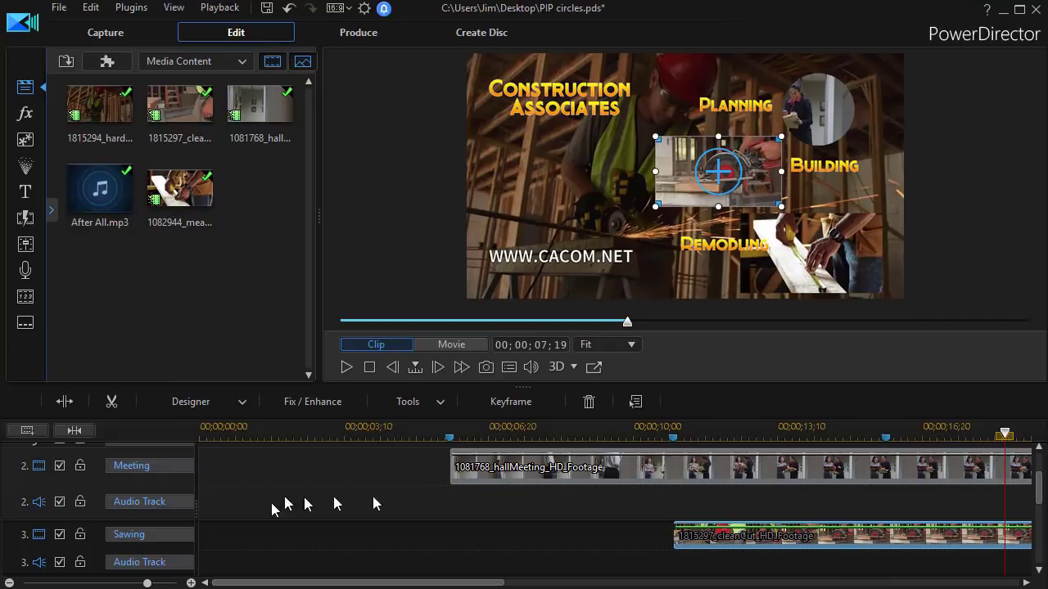
{"action": "left_click", "coordinate": [231, 404]}
{"action": "left_click", "coordinate": [214, 443]}
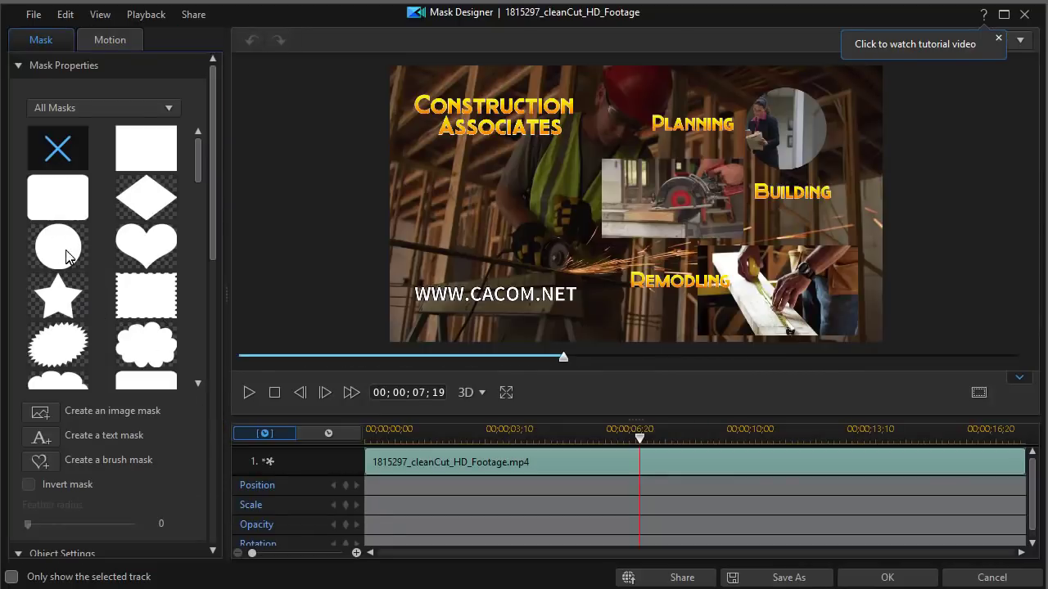
{"action": "left_click", "coordinate": [67, 257]}
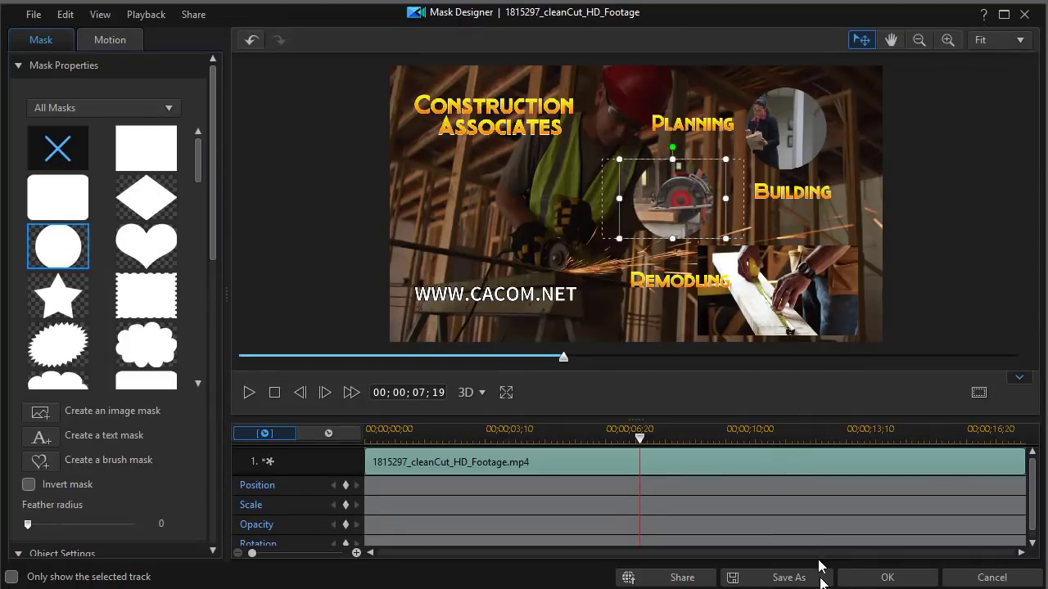
{"action": "left_click", "coordinate": [889, 578]}
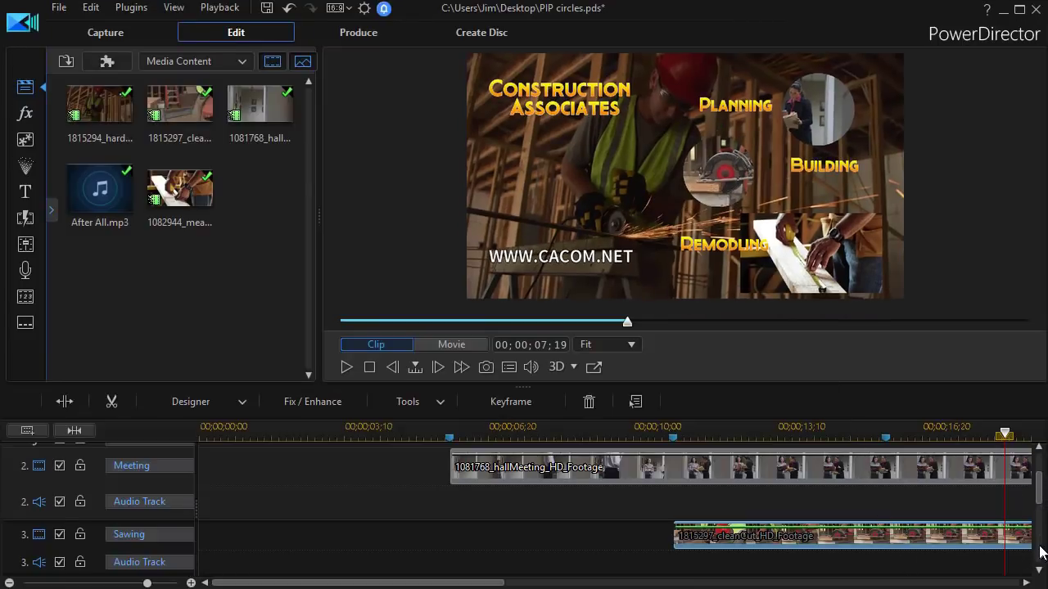
- Select the measuring clip on the Measure track and apply a circle mask in Mask Designer
{"action": "scroll", "coordinate": [1039, 532], "scroll_direction": "down", "scroll_amount": 3}
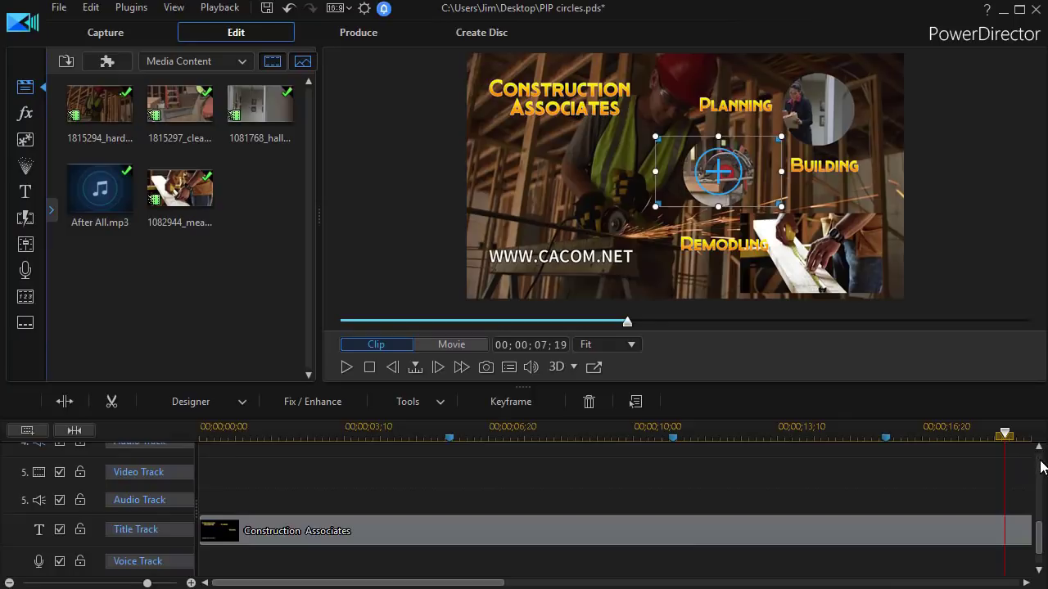
{"action": "scroll", "coordinate": [1040, 491], "scroll_direction": "up", "scroll_amount": 3}
{"action": "left_click", "coordinate": [982, 545]}
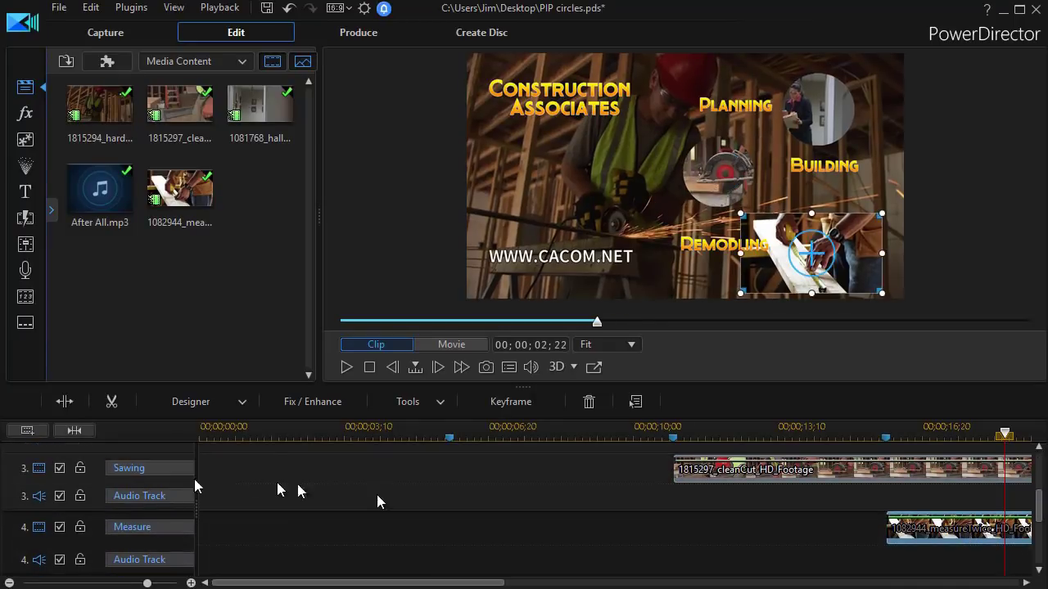
{"action": "left_click", "coordinate": [236, 405]}
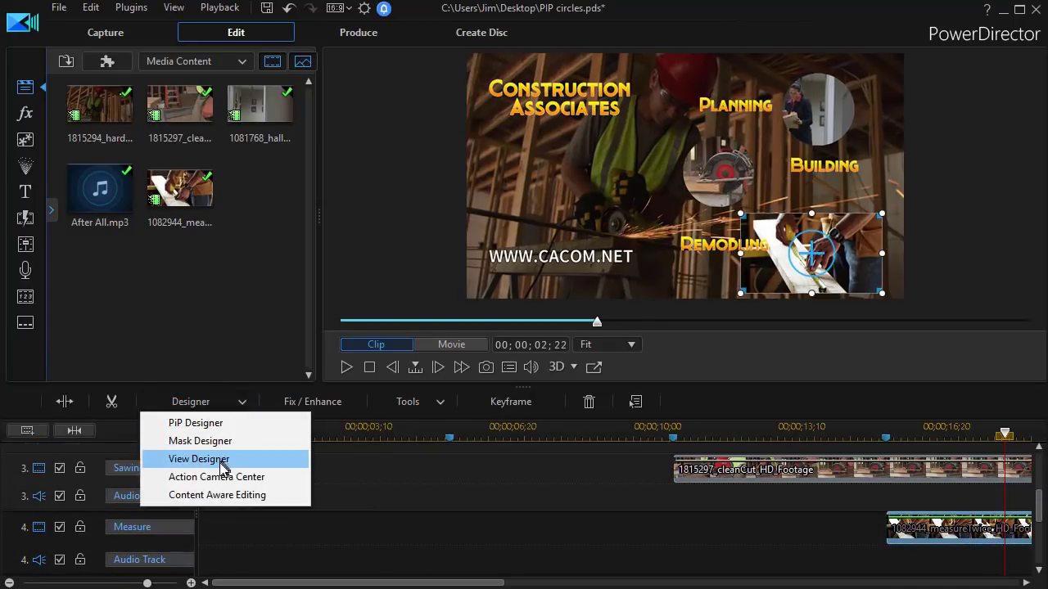
{"action": "left_click", "coordinate": [222, 441]}
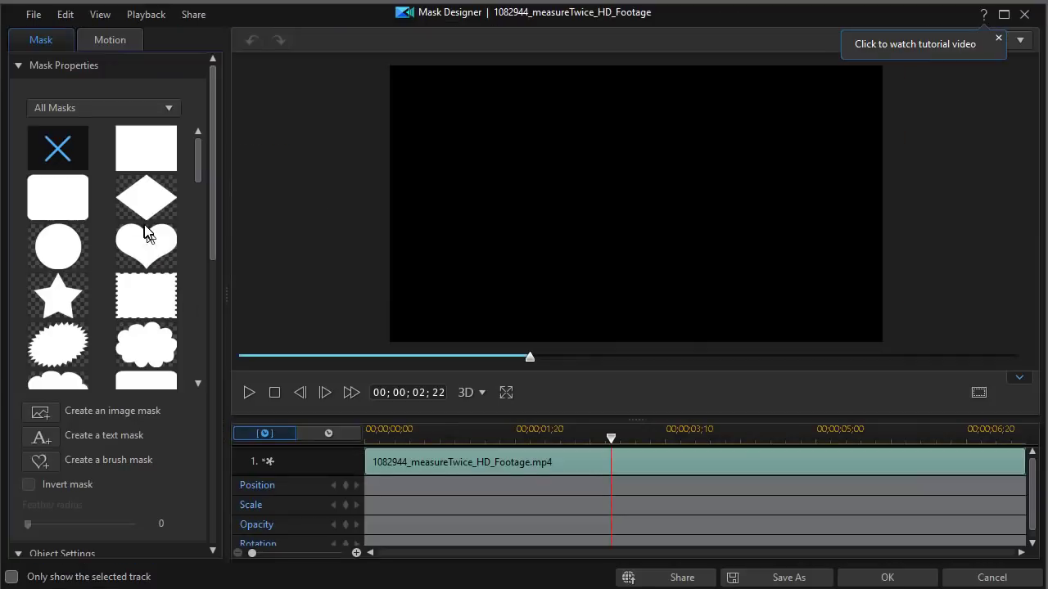
{"action": "left_click", "coordinate": [61, 252]}
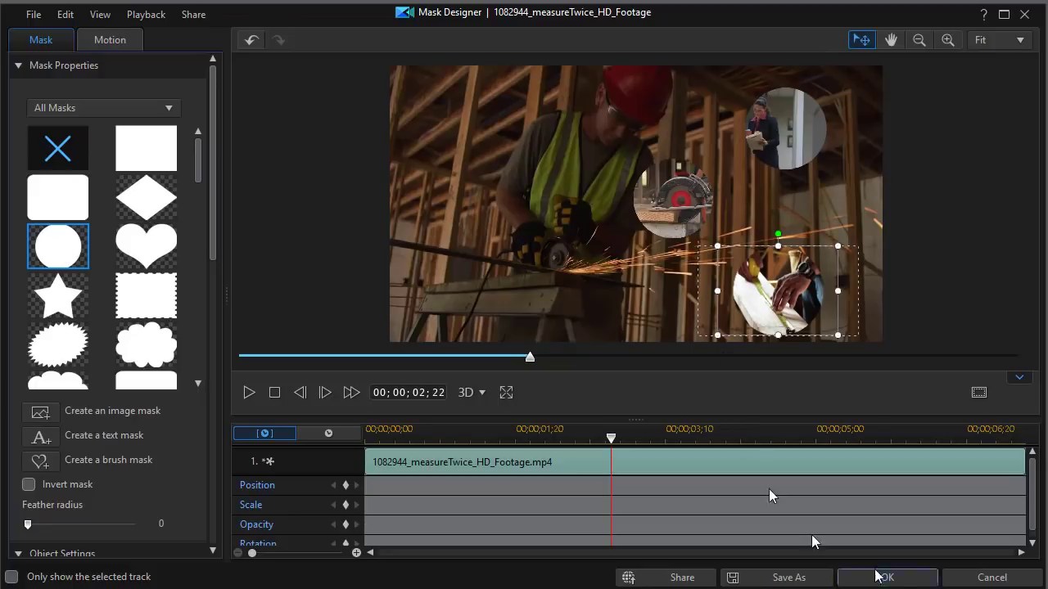
{"action": "left_click", "coordinate": [918, 578]}
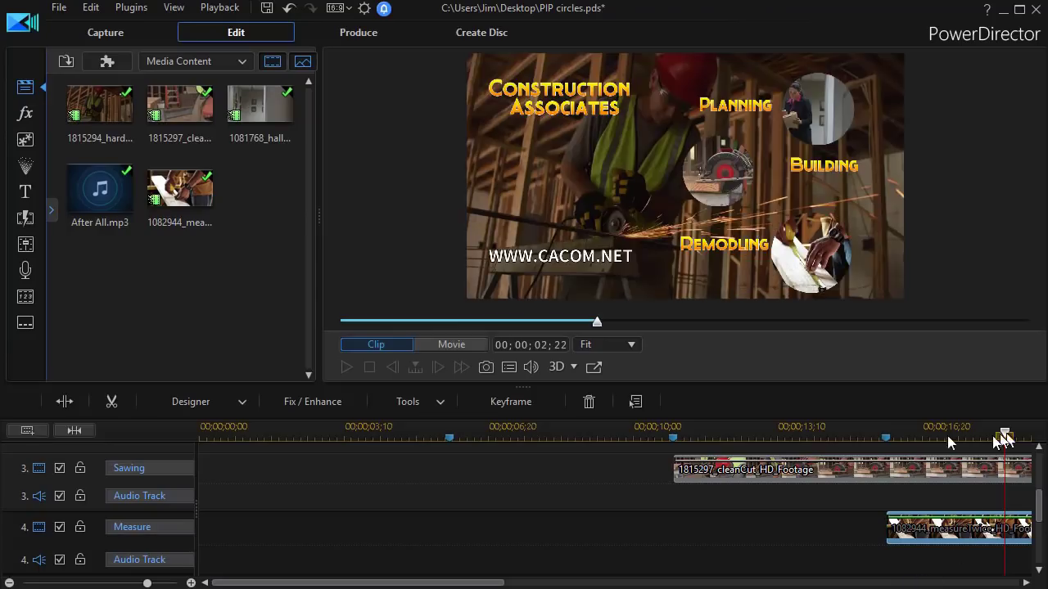
{"action": "left_click", "coordinate": [333, 430]}
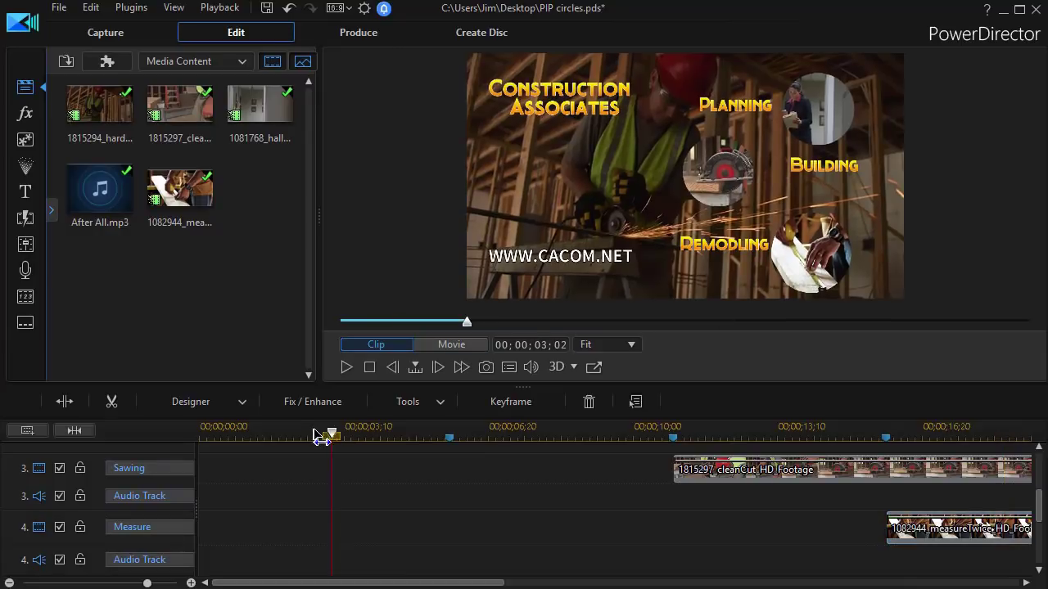
{"action": "left_click", "coordinate": [345, 368]}
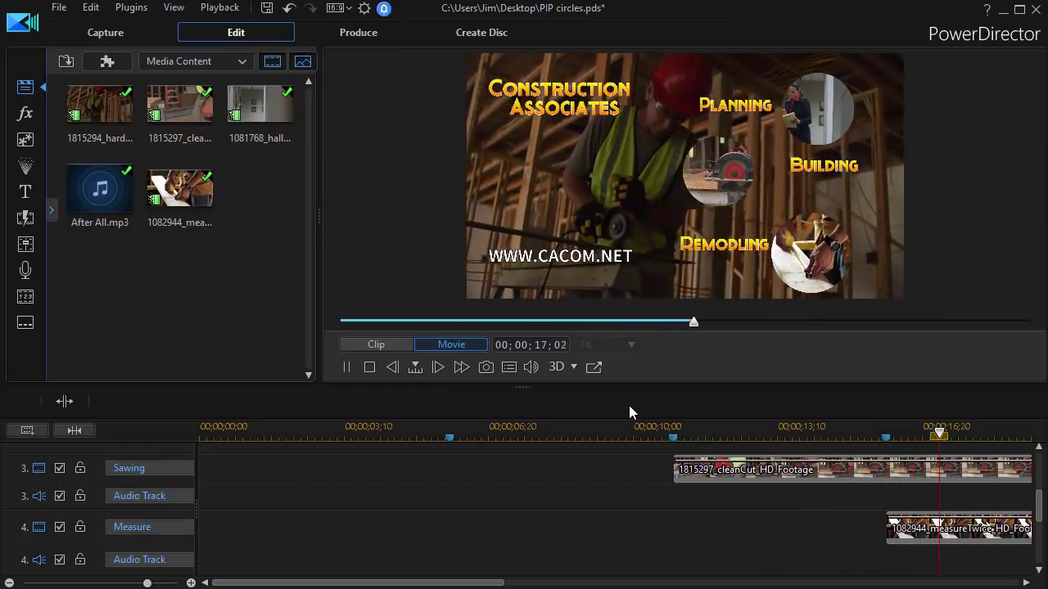
{"action": "left_click", "coordinate": [368, 369]}
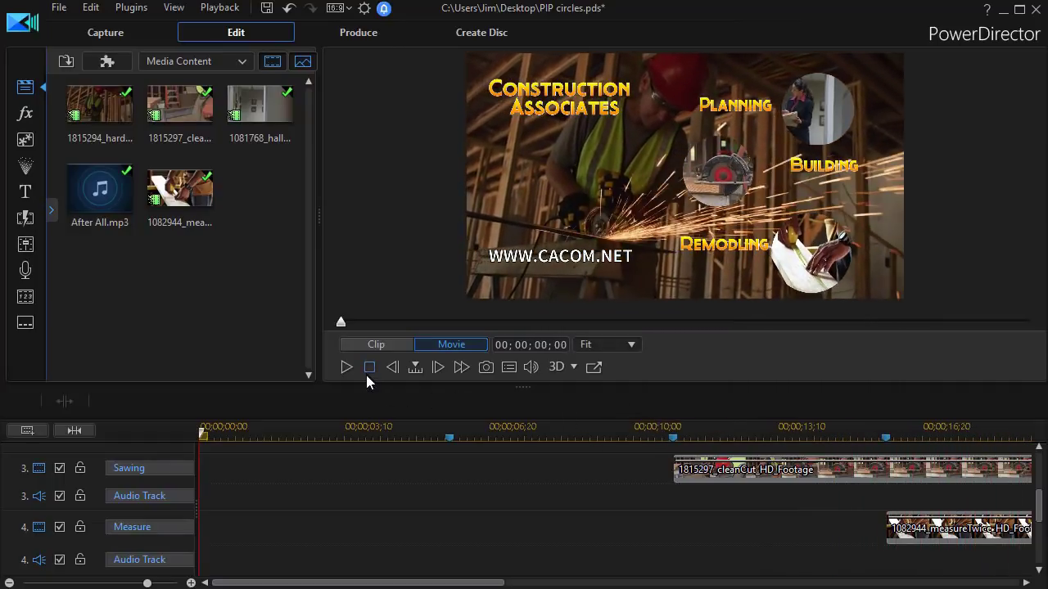